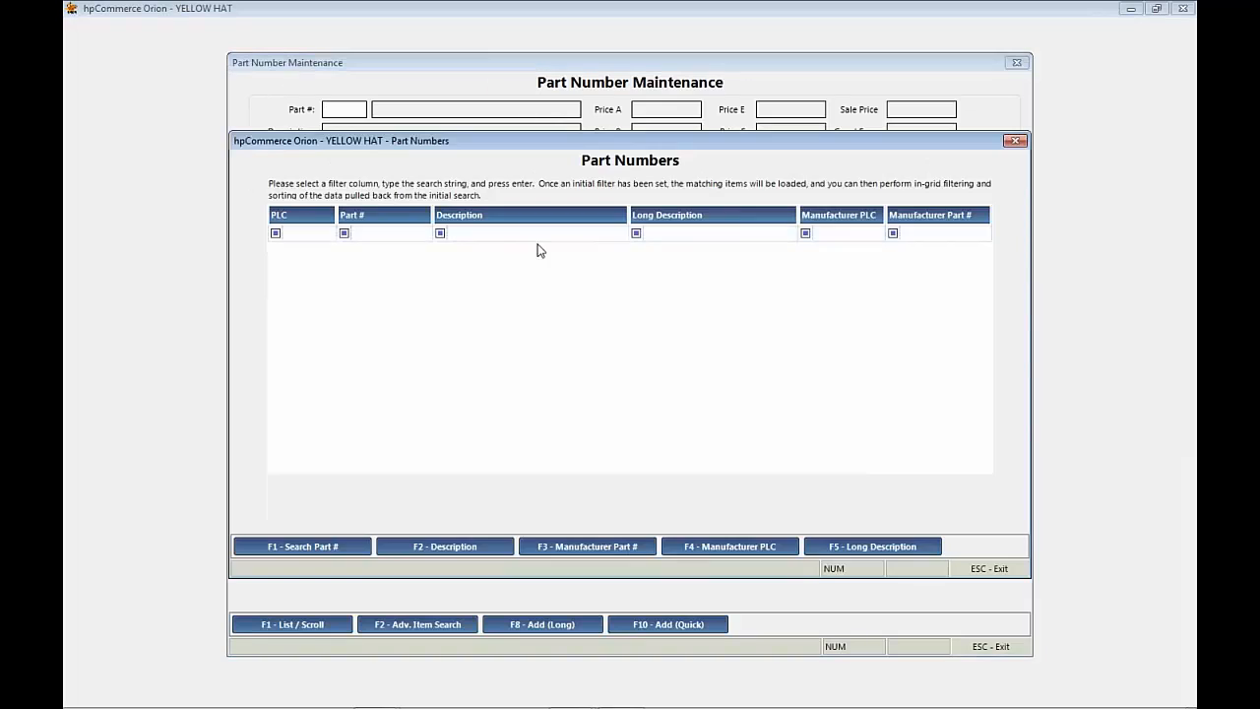
Step: Search the part numbers for descriptions matching "jack" and open the JACK DIRT WING part record
left_click(536, 236)
type("jack")
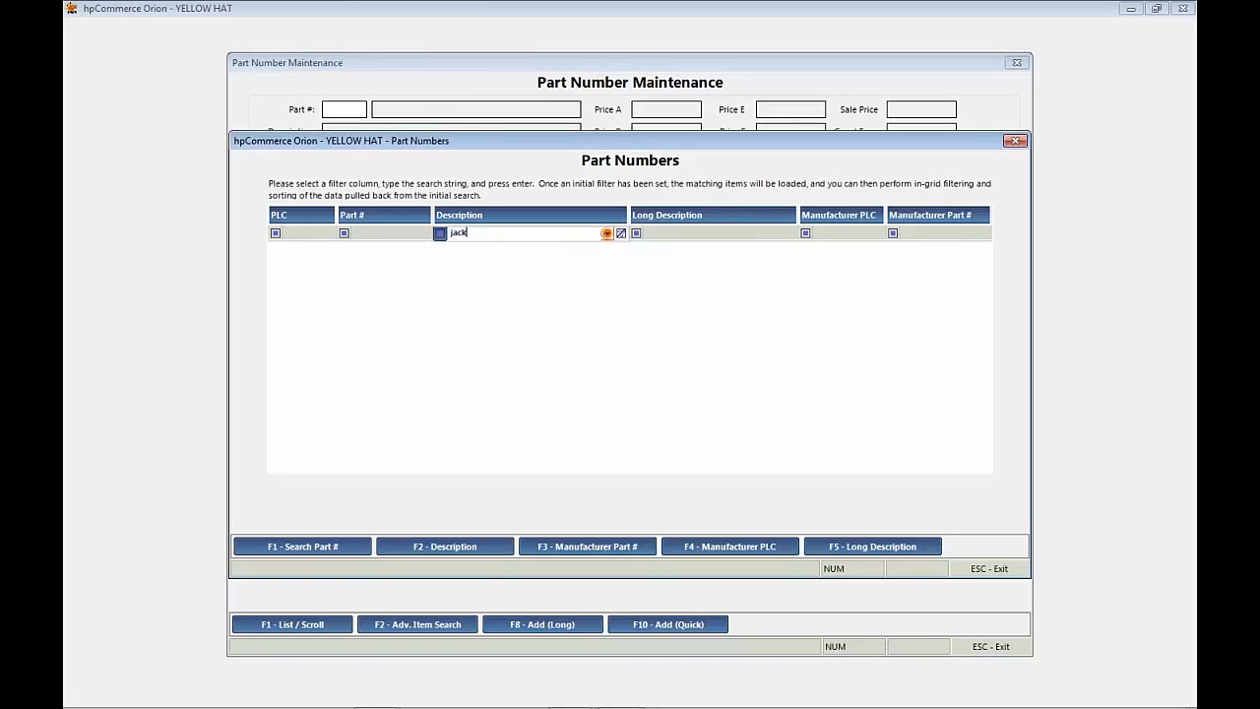
key("Return")
double_click(467, 280)
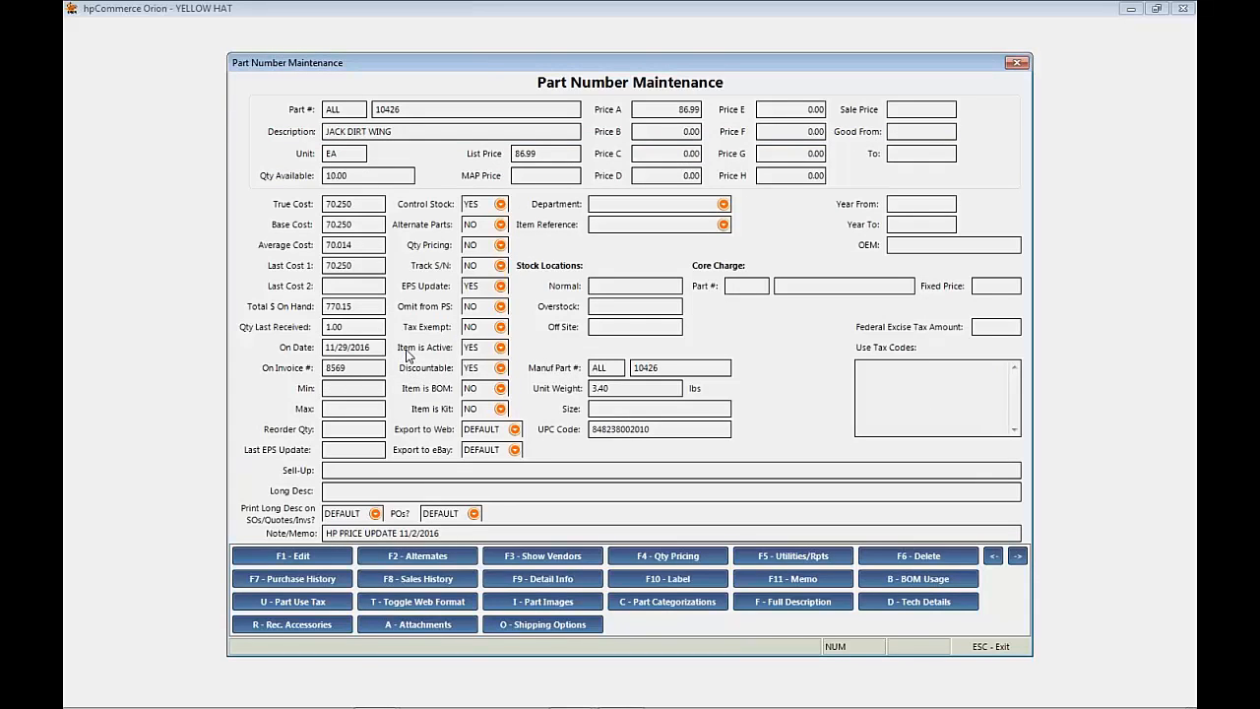
Step: Edit the part's stock levels to Min 5 and Max 15, save the changes, and return to the main menu
left_click(343, 390)
left_click(343, 406)
left_click(354, 427)
key("F1")
key("Return")
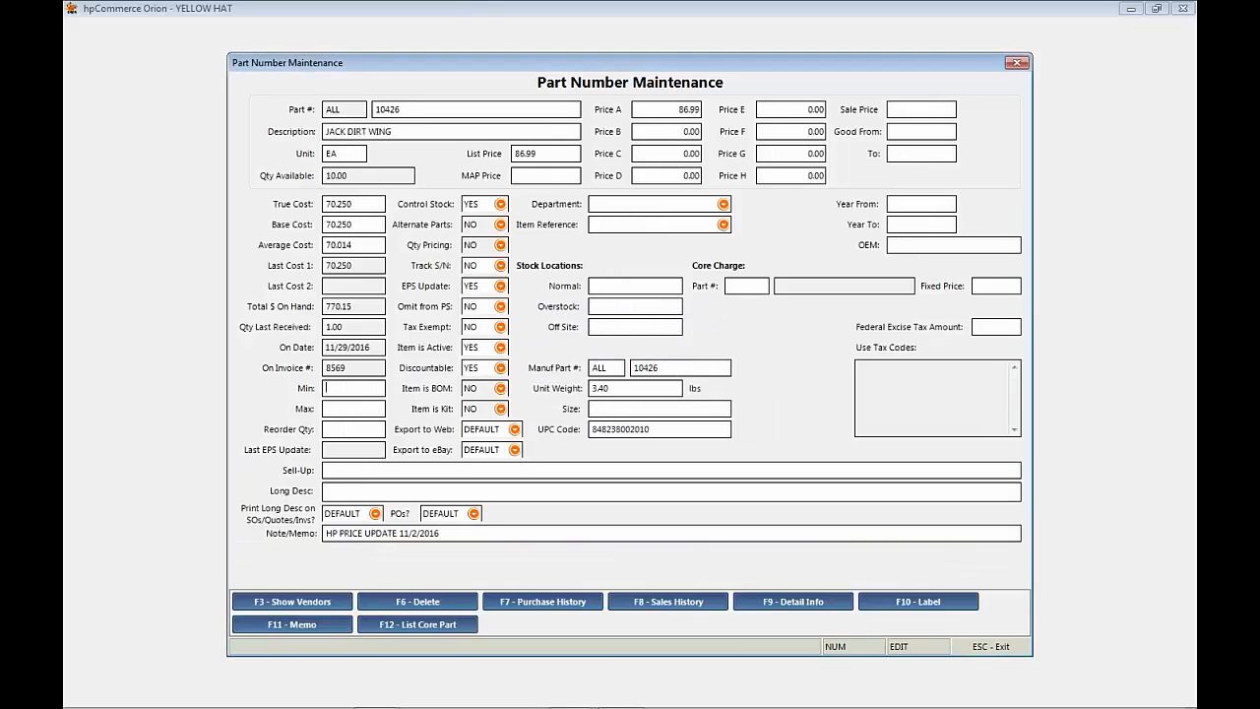
left_click(352, 387)
type("5")
key("Tab")
type("15")
key("Escape")
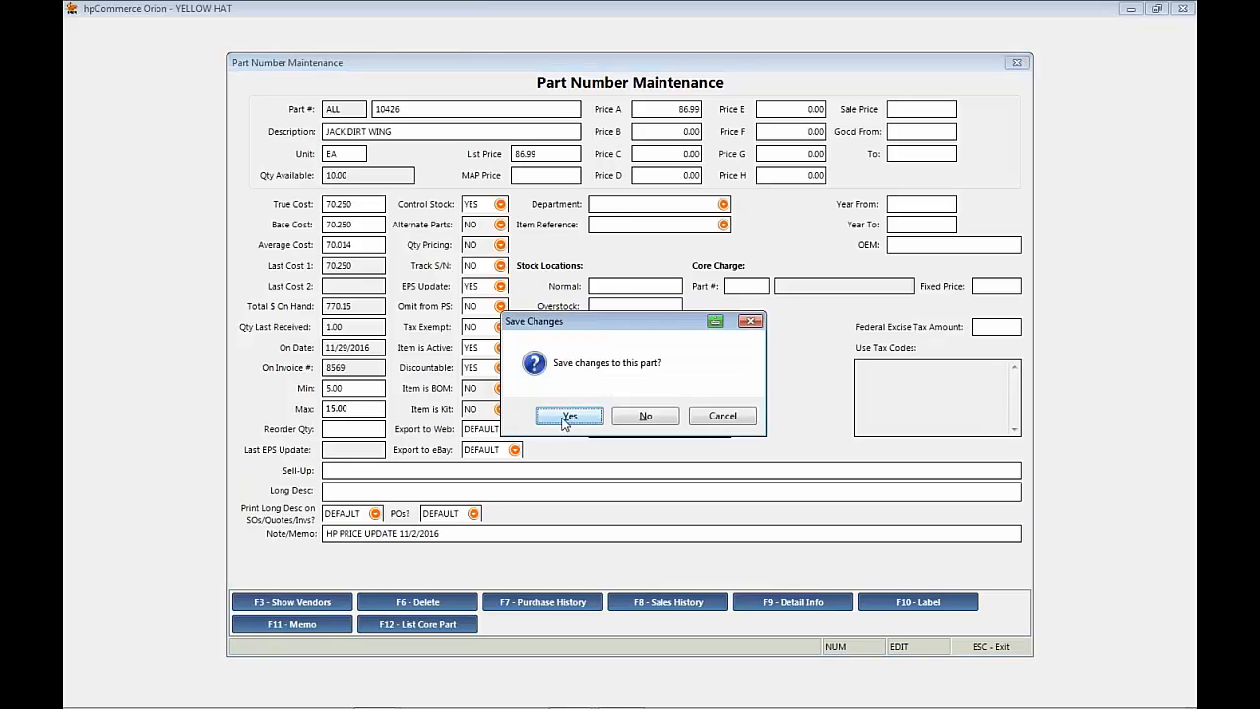
left_click(566, 415)
key("Escape")
key("Escape")
key("Escape")
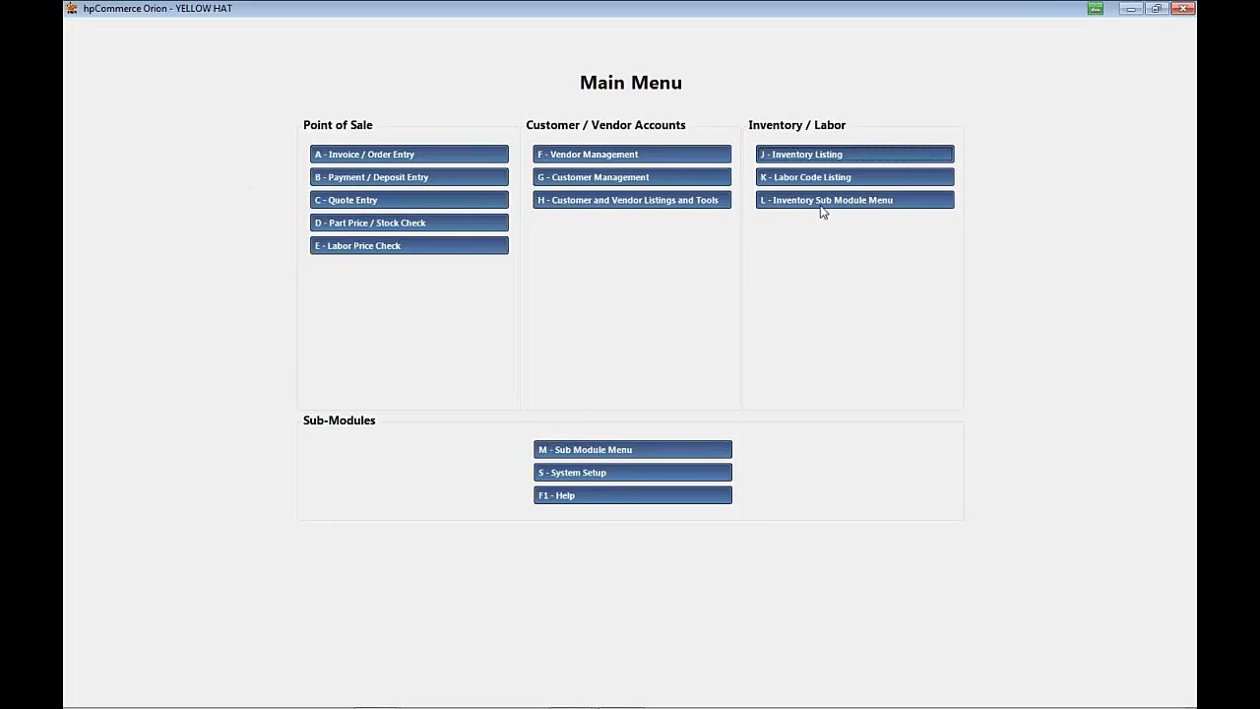
Step: Run the Purchase Advice Report for PLC ALL, considering backorders, sorted by part number, and bringing levels to MAX quantity
left_click(642, 449)
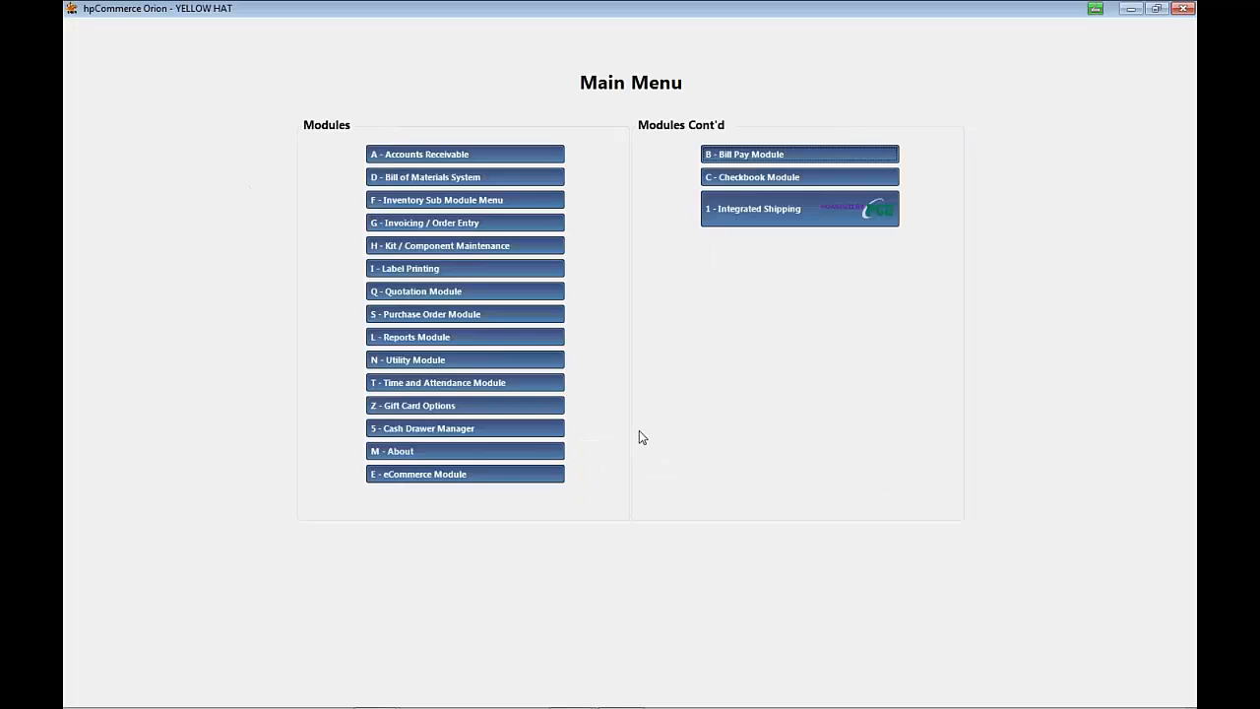
left_click(460, 315)
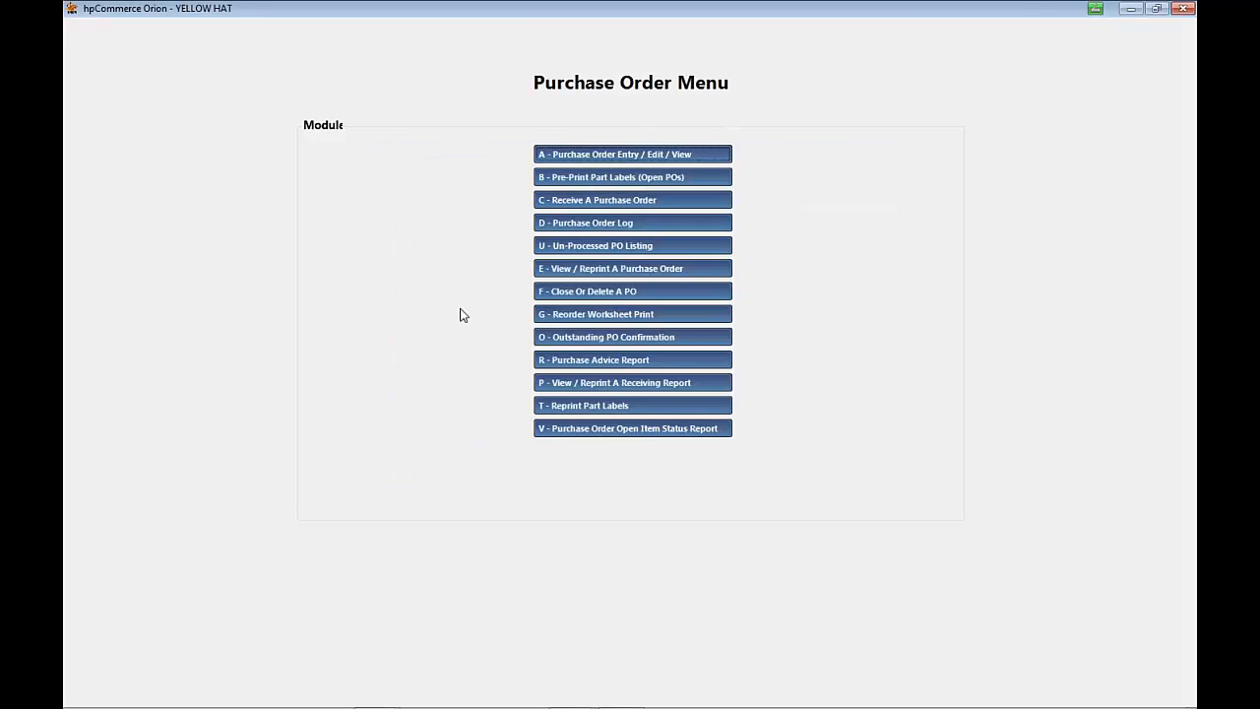
left_click(594, 359)
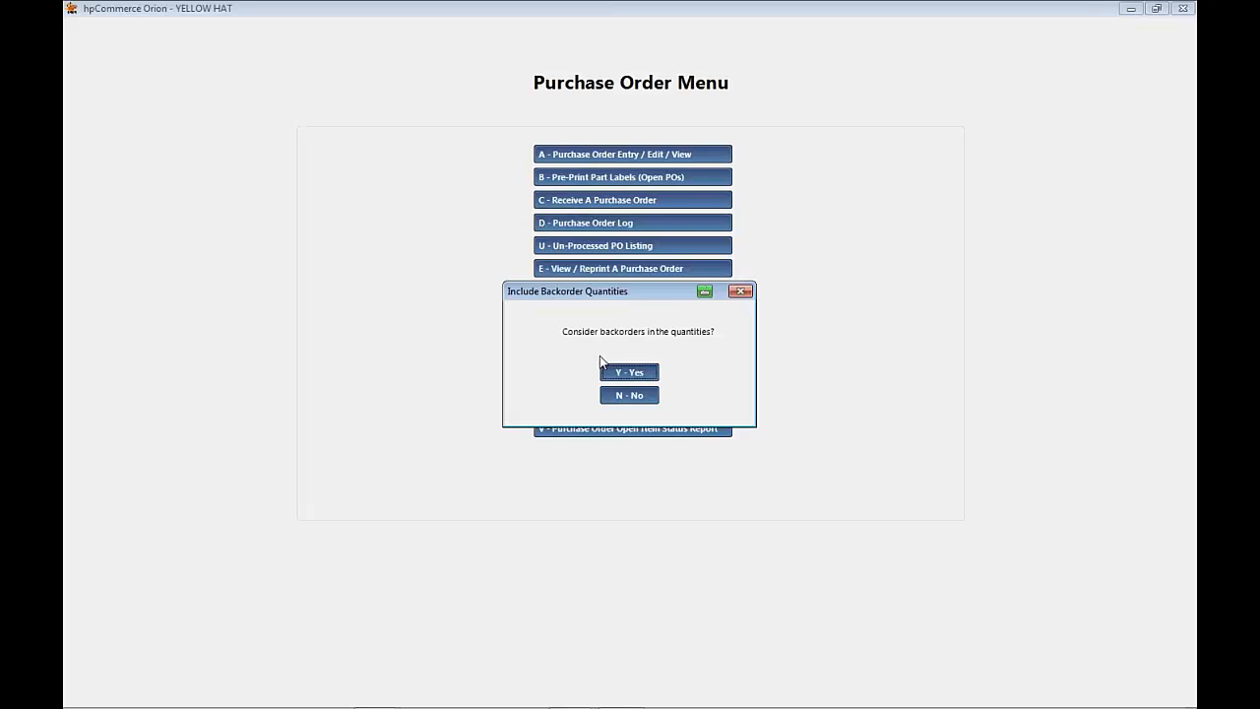
left_click(620, 372)
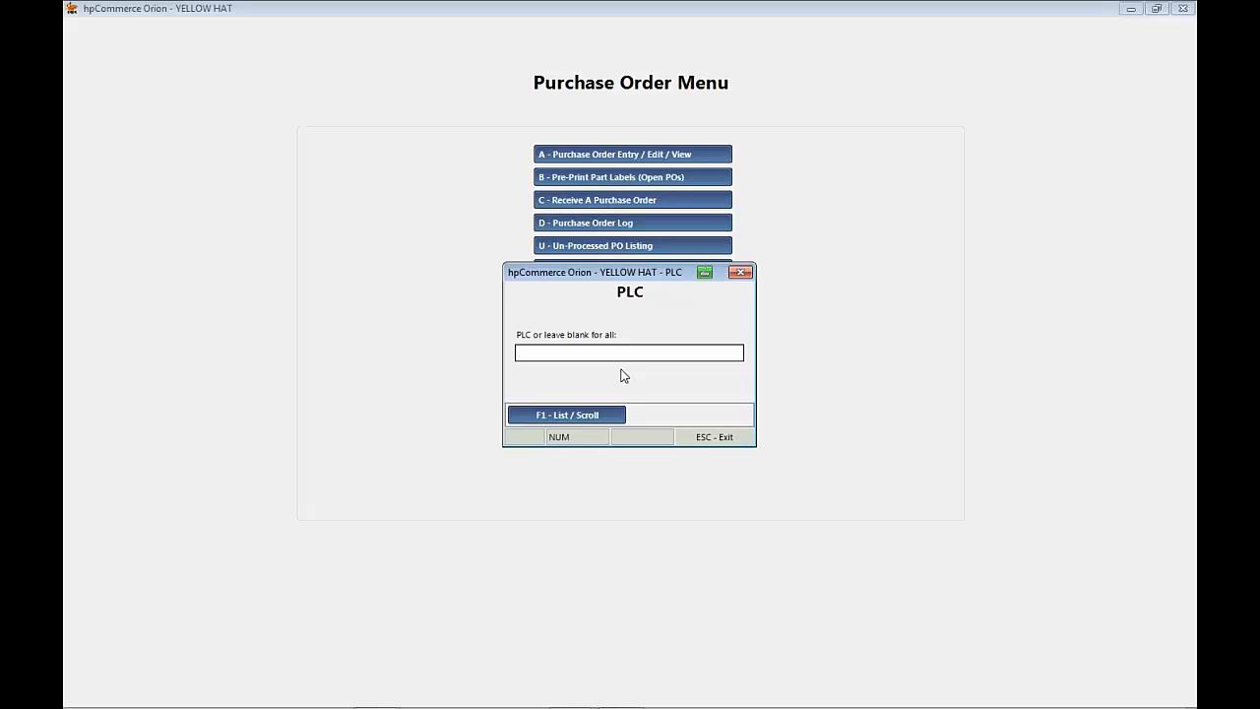
type("ALL")
key("Return")
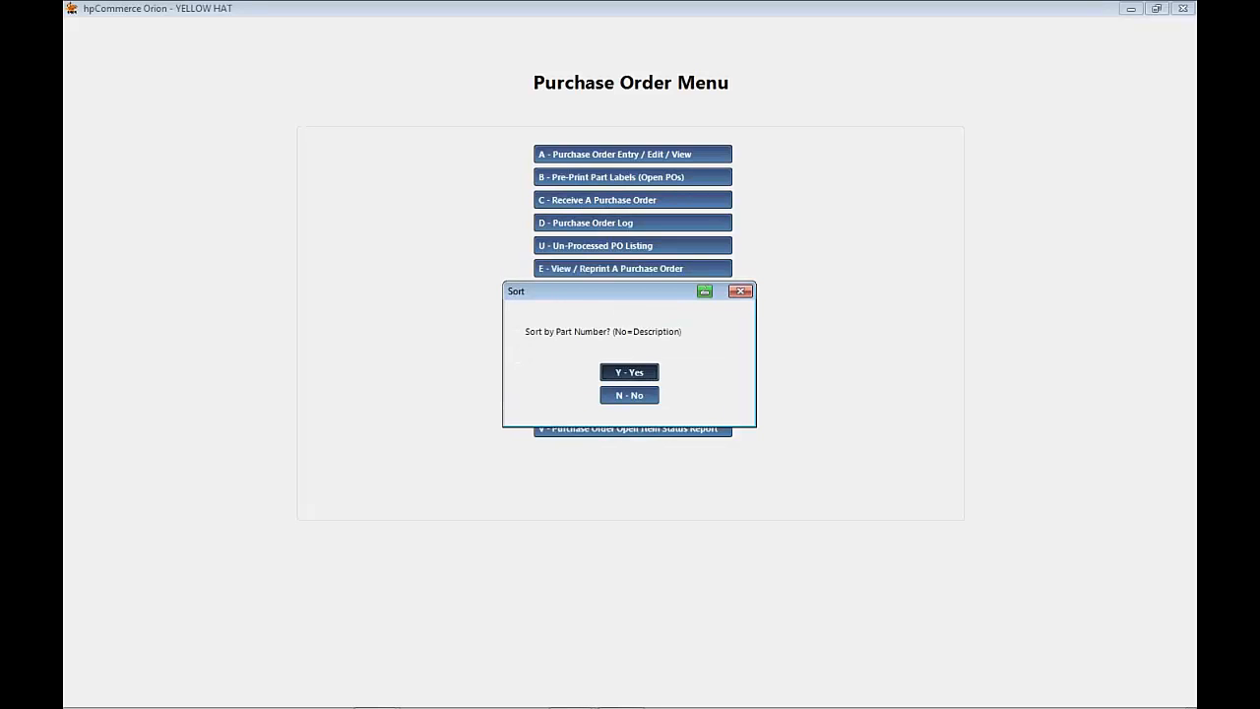
left_click(631, 373)
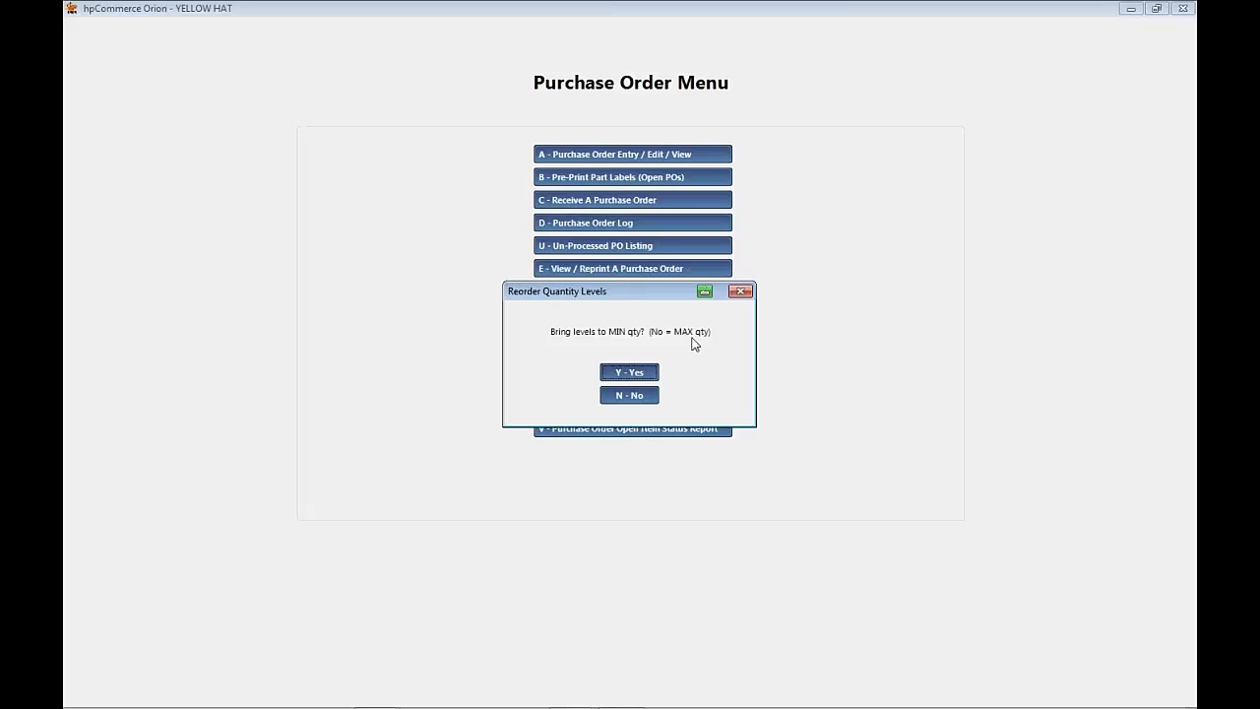
left_click(626, 398)
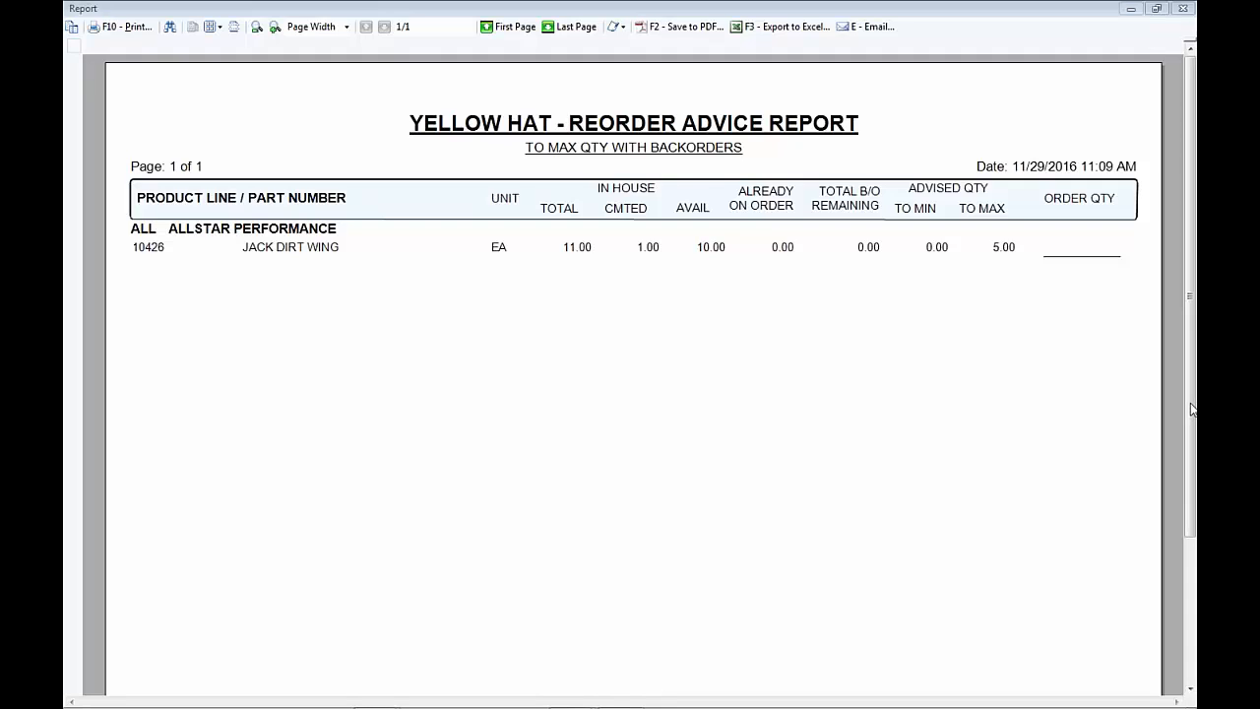
Step: Review the advised quantities in the reorder advice report, close it, and return to the main menu
left_click(858, 453)
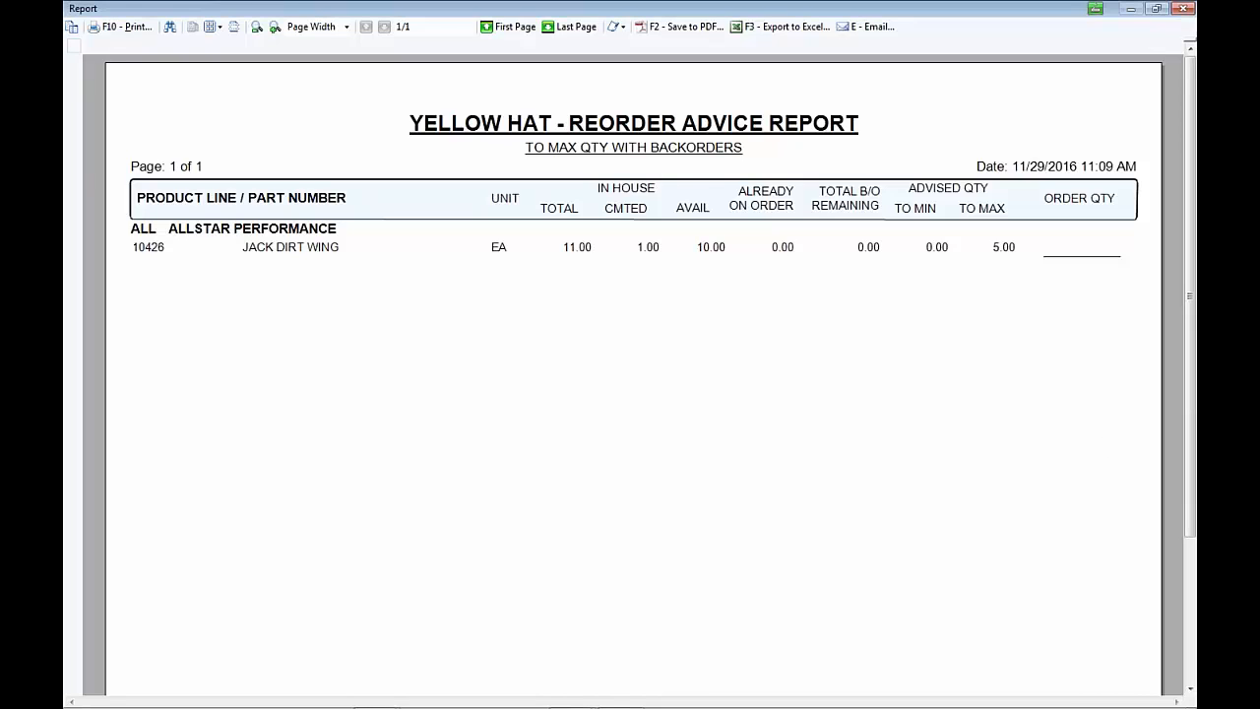
key("Escape")
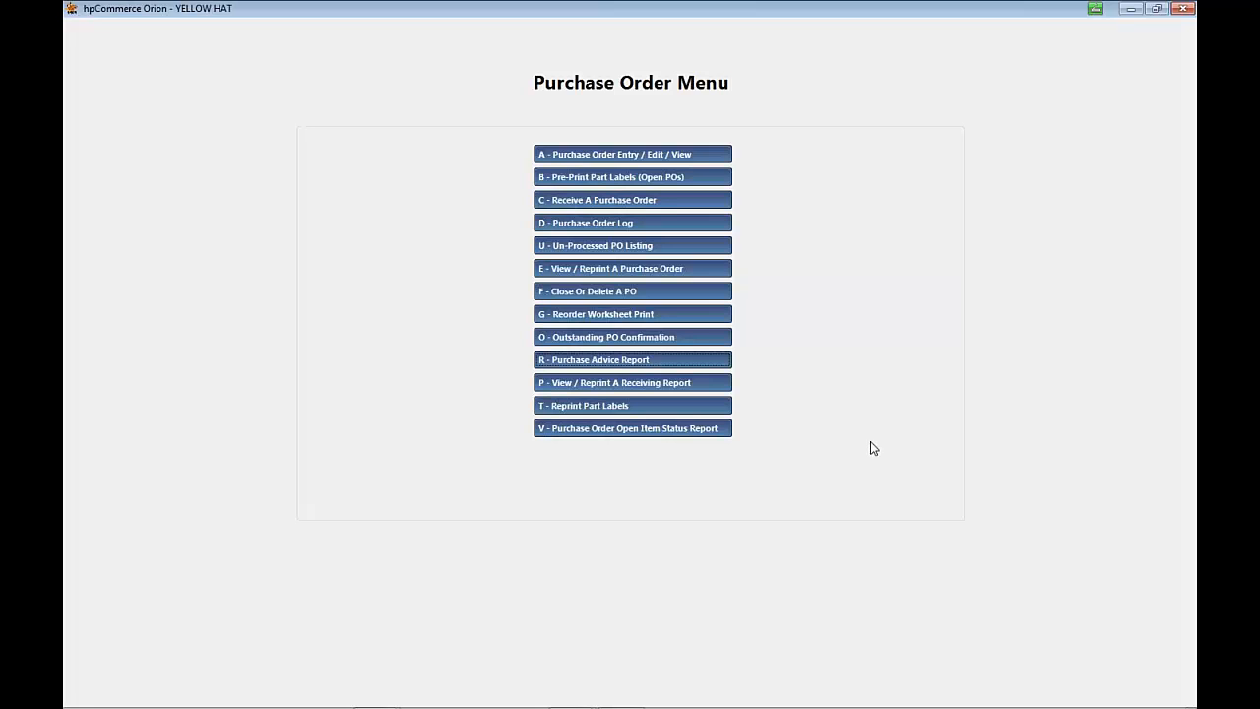
key("Escape")
key("Escape")
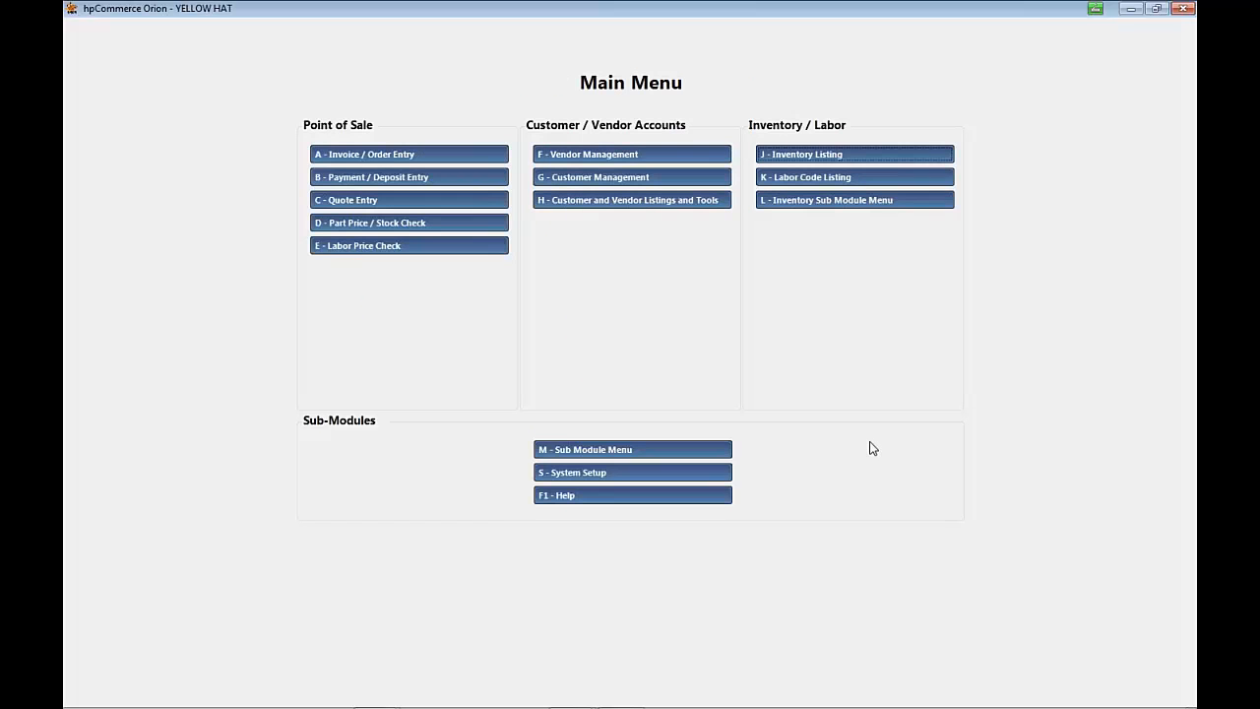
Step: Search Vendor Management for MOTORS and open the MOTORSTATE DISTRIBUTING vendor record
left_click(654, 156)
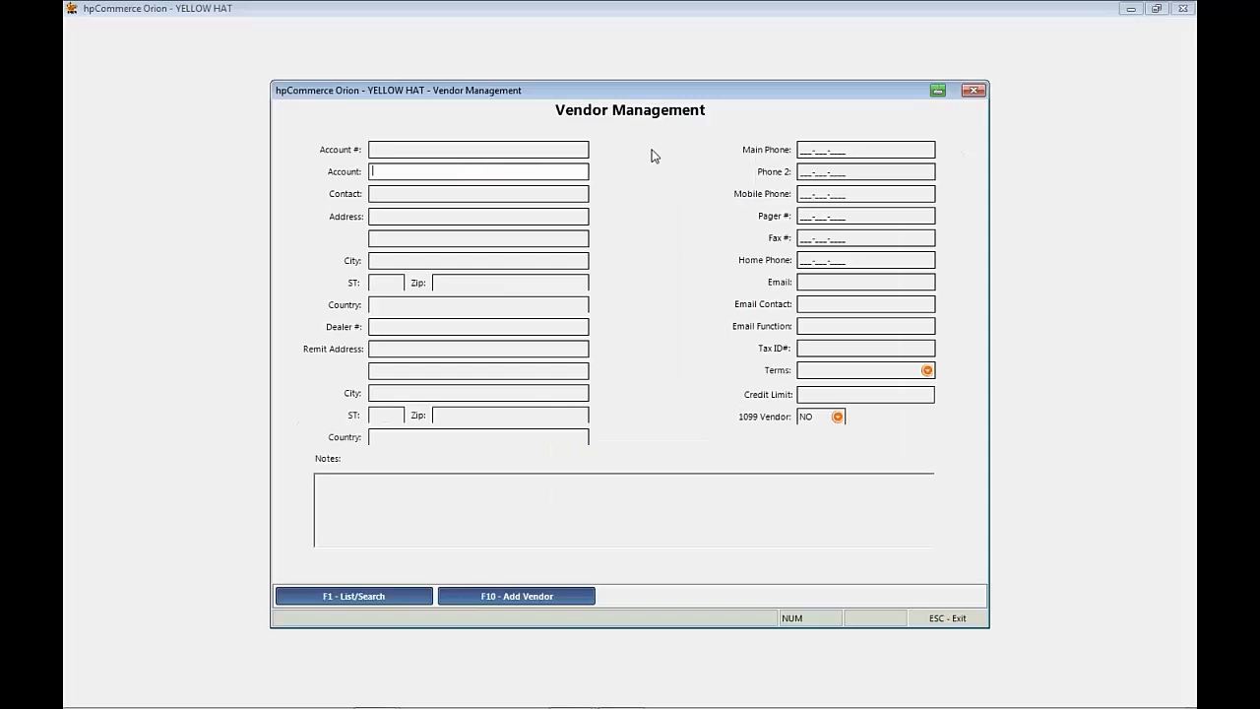
type("MOTORS")
key("F1")
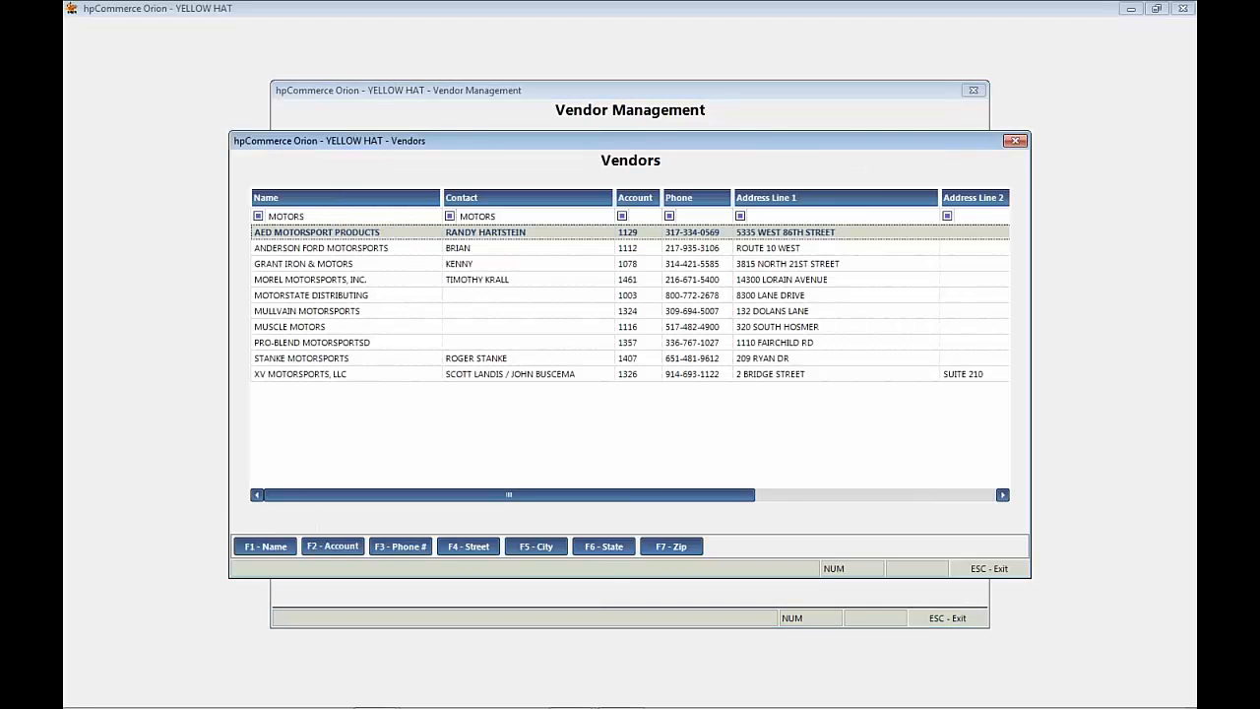
double_click(364, 294)
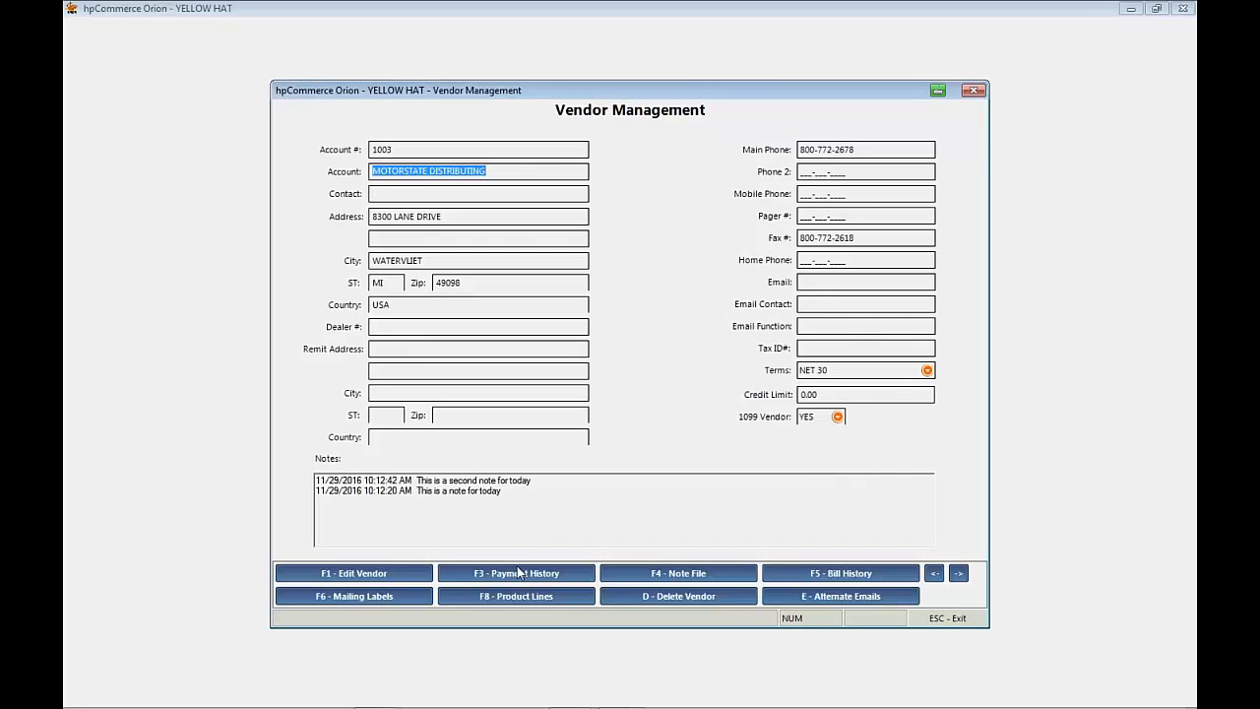
Step: Review the vendor's product lines in the automated ordering list and return to the main menu
left_click(517, 596)
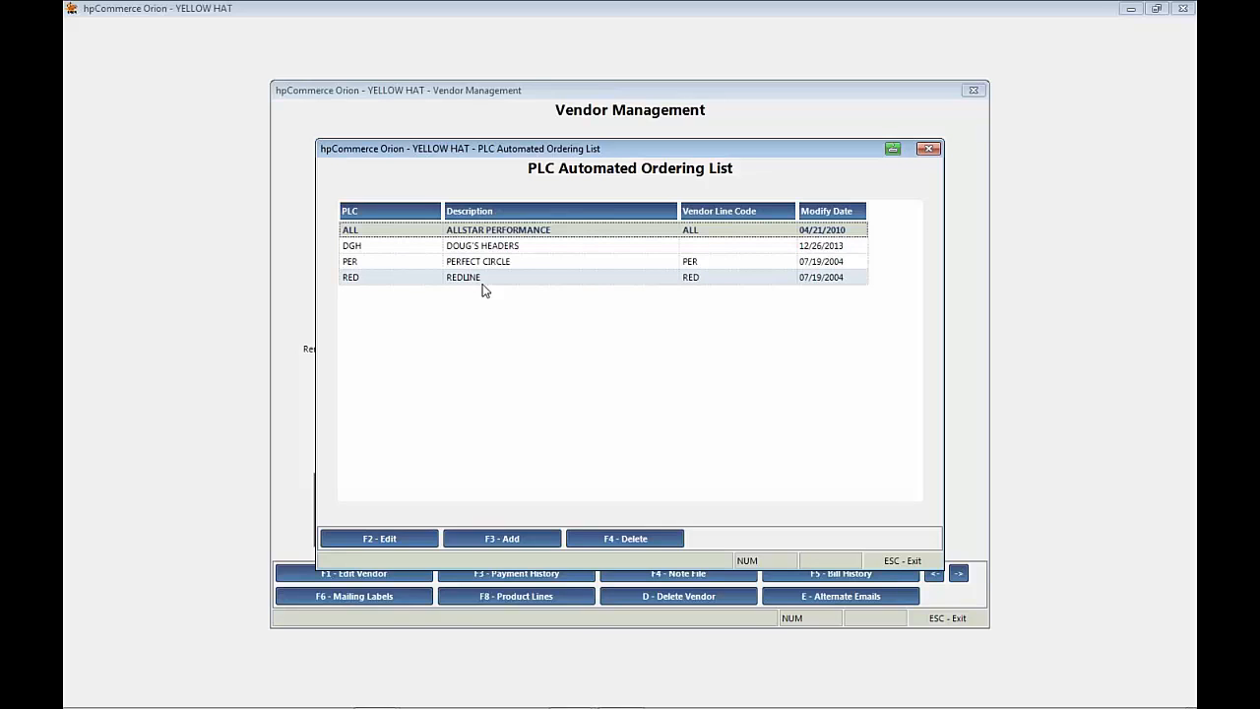
key("Escape")
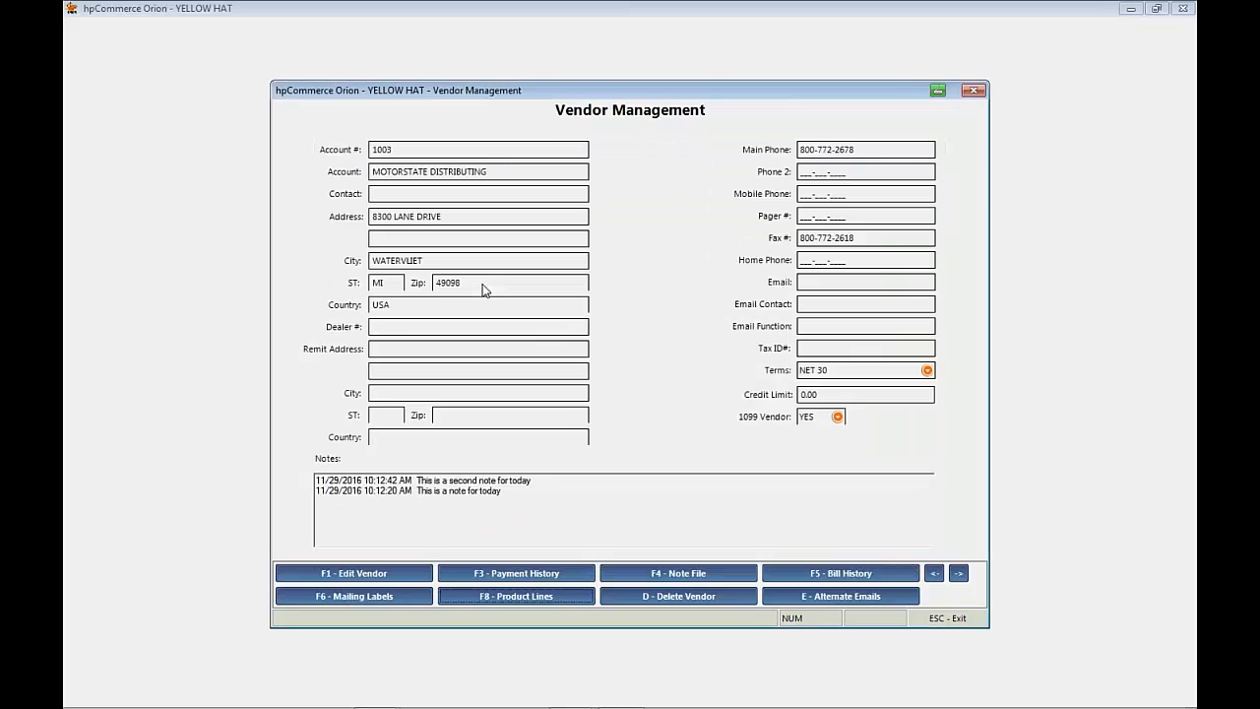
key("Escape")
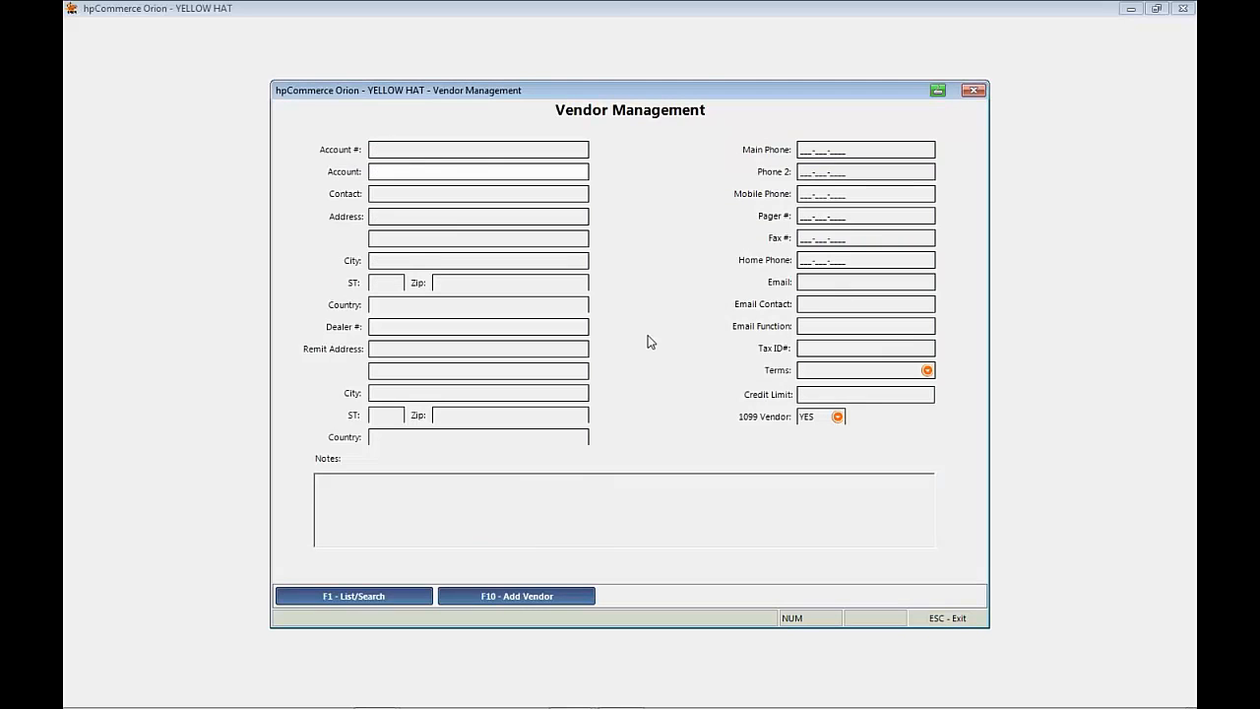
key("Escape")
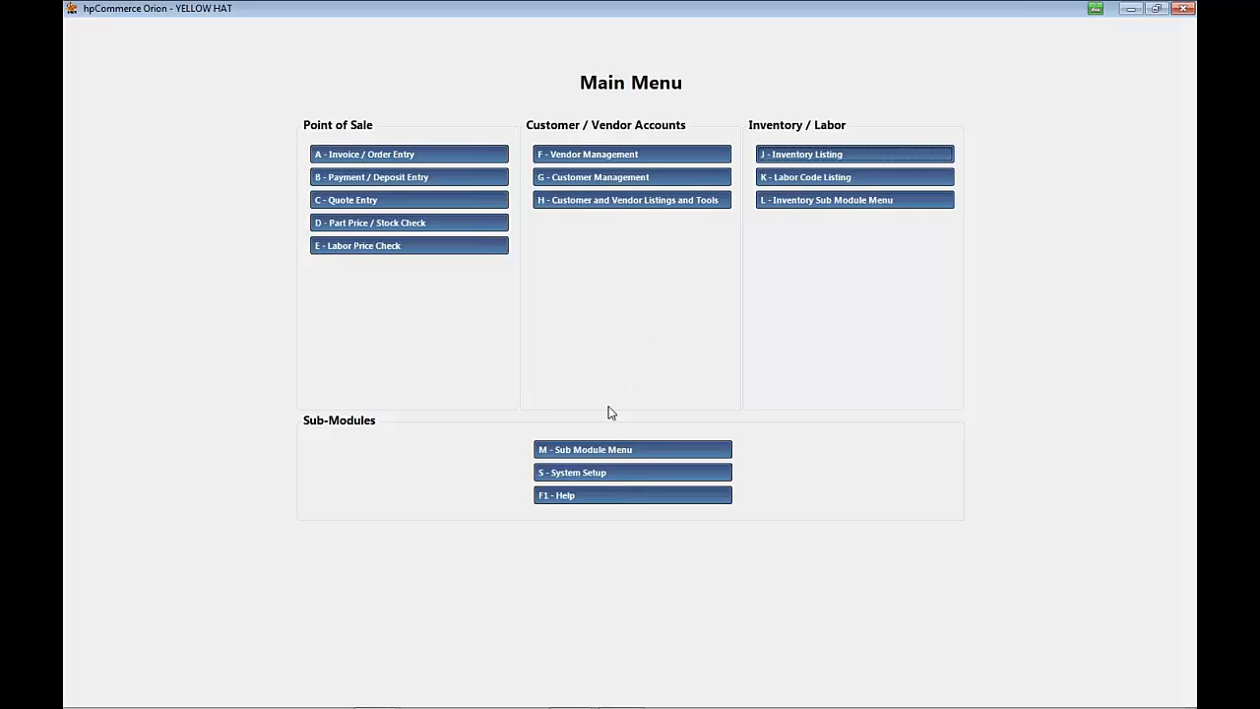
Step: Start a new purchase order for MOTORSTATE DISTRIBUTING by searching vendors for MOTORS, declining to list its open orders
left_click(581, 452)
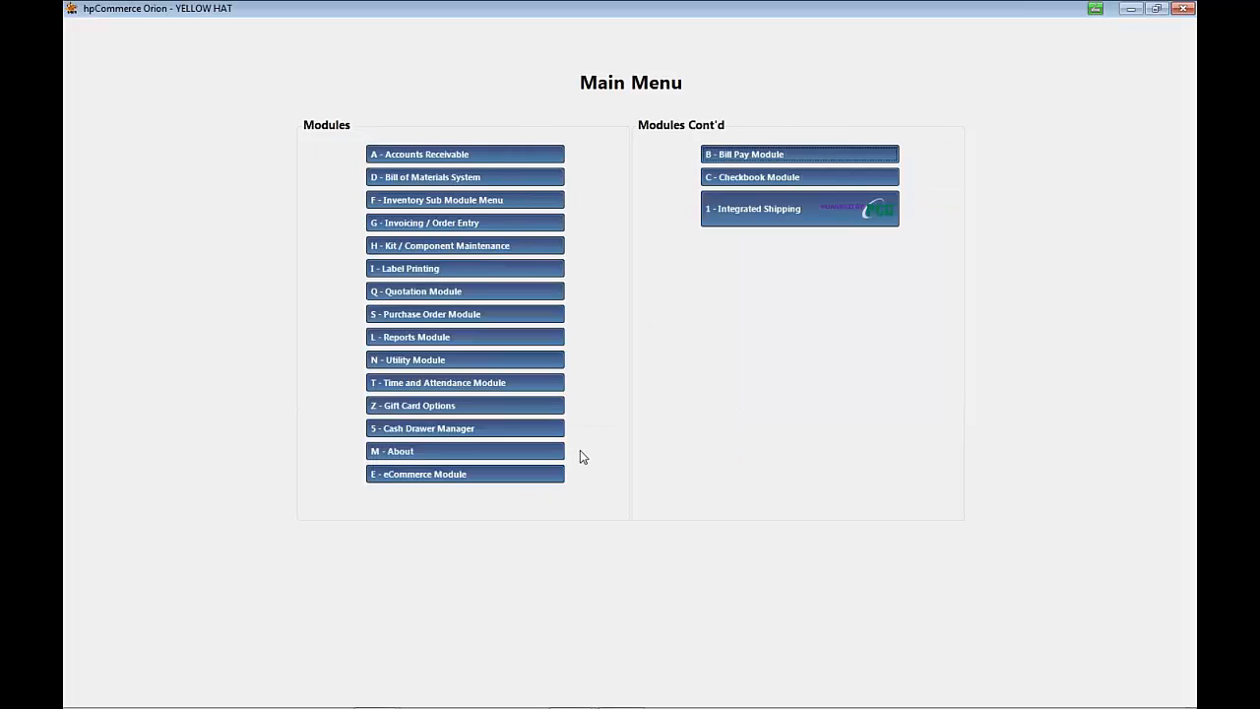
left_click(466, 315)
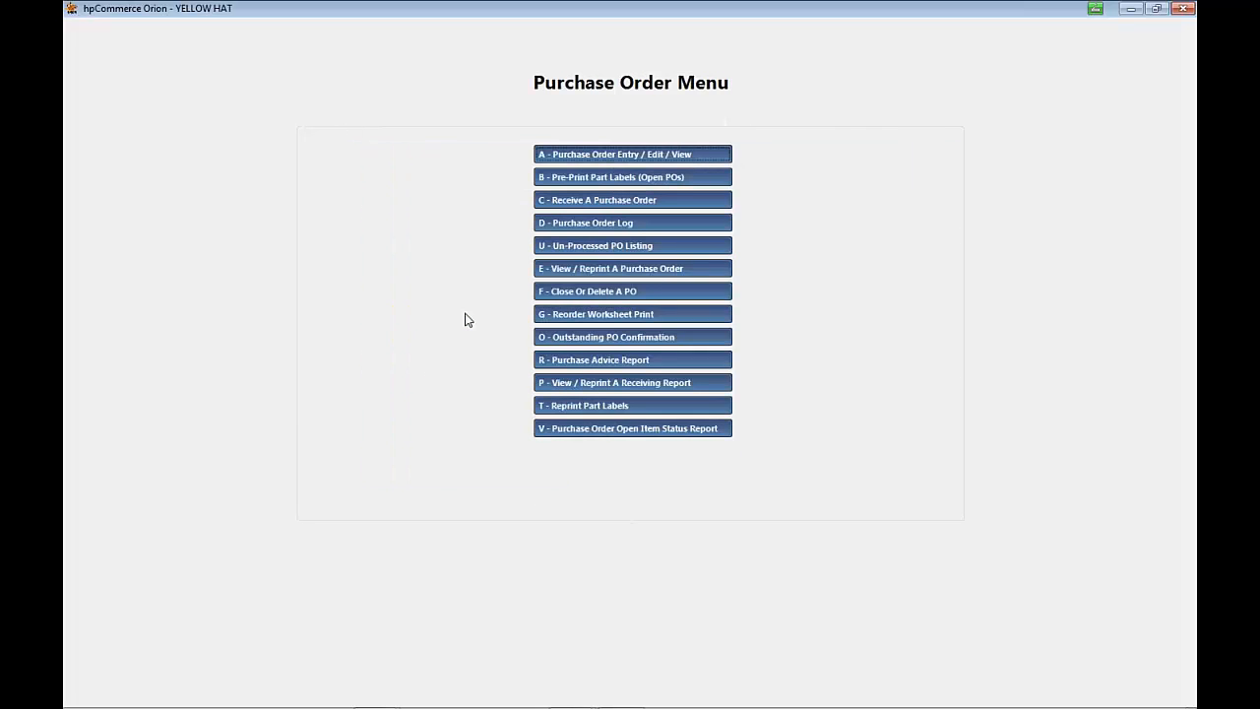
left_click(582, 154)
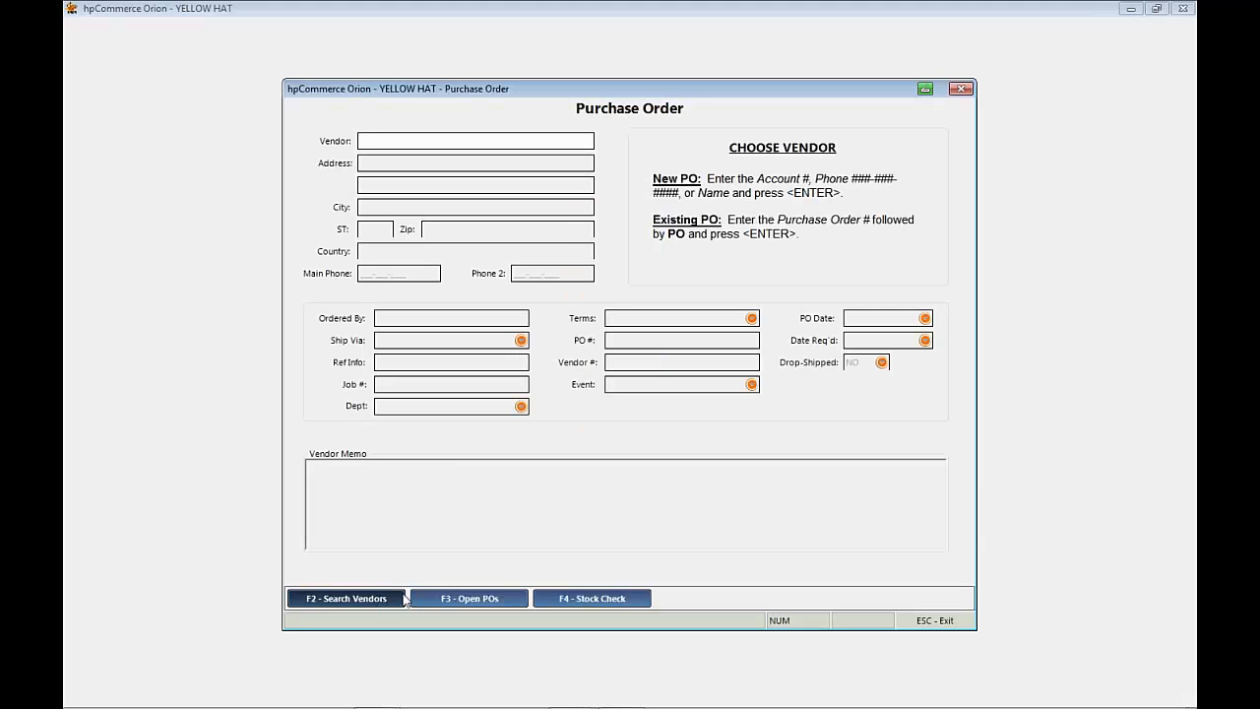
type("MOTORS")
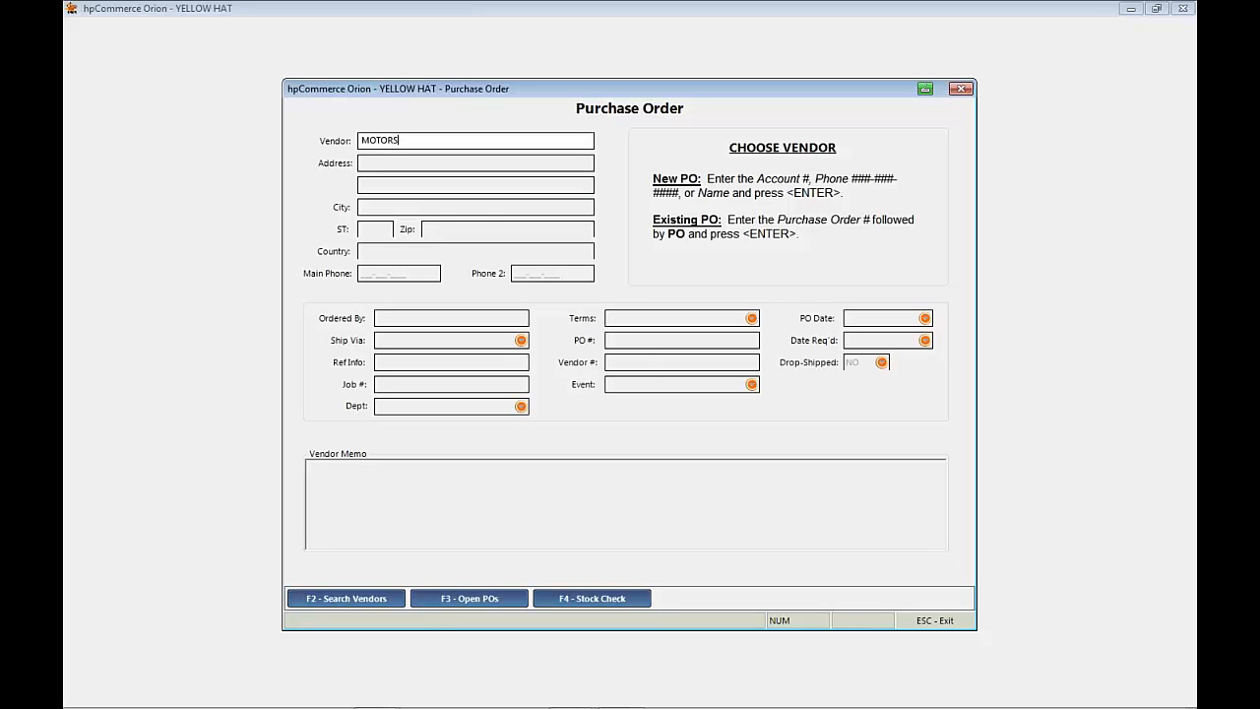
key("Return")
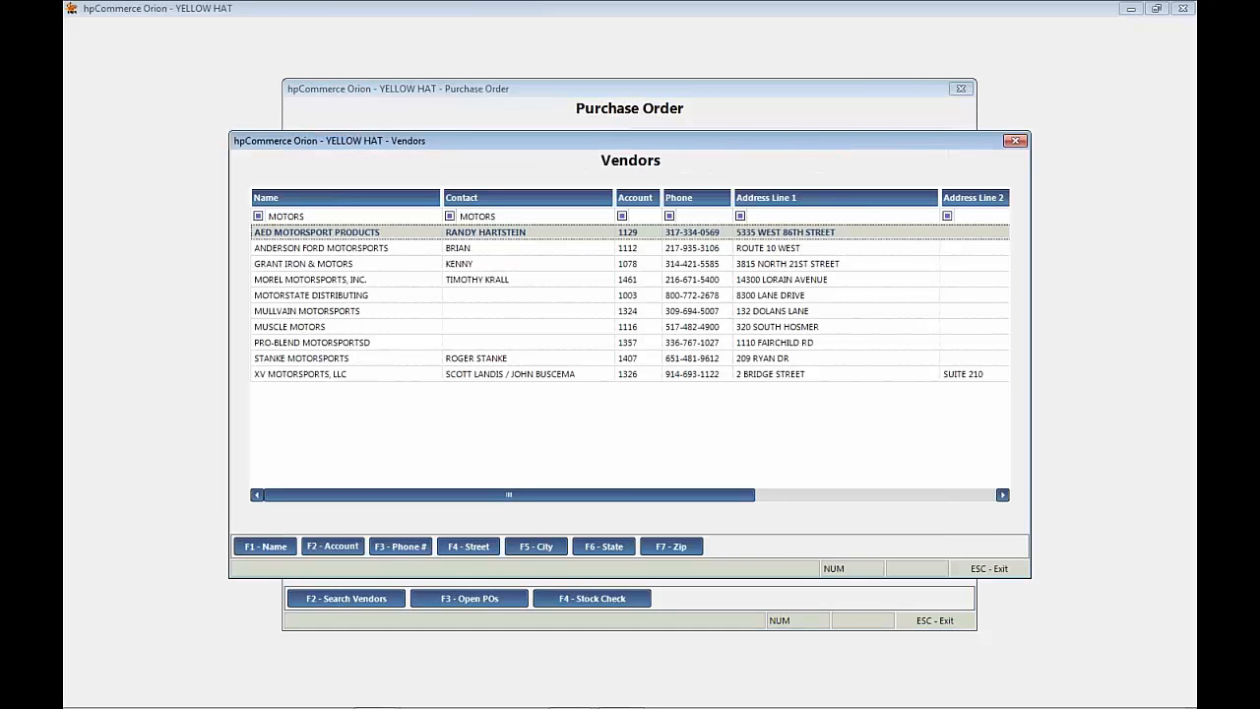
key("Down")
key("Down")
key("Down")
key("Down")
key("Return")
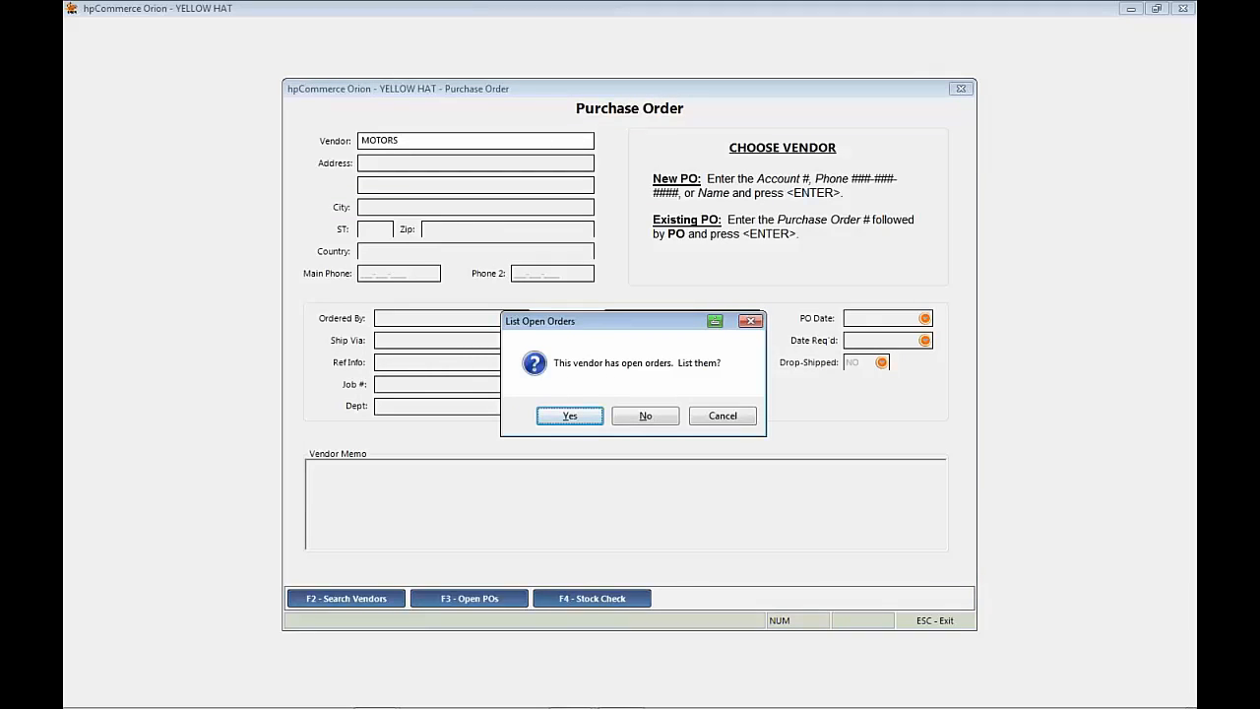
left_click(648, 416)
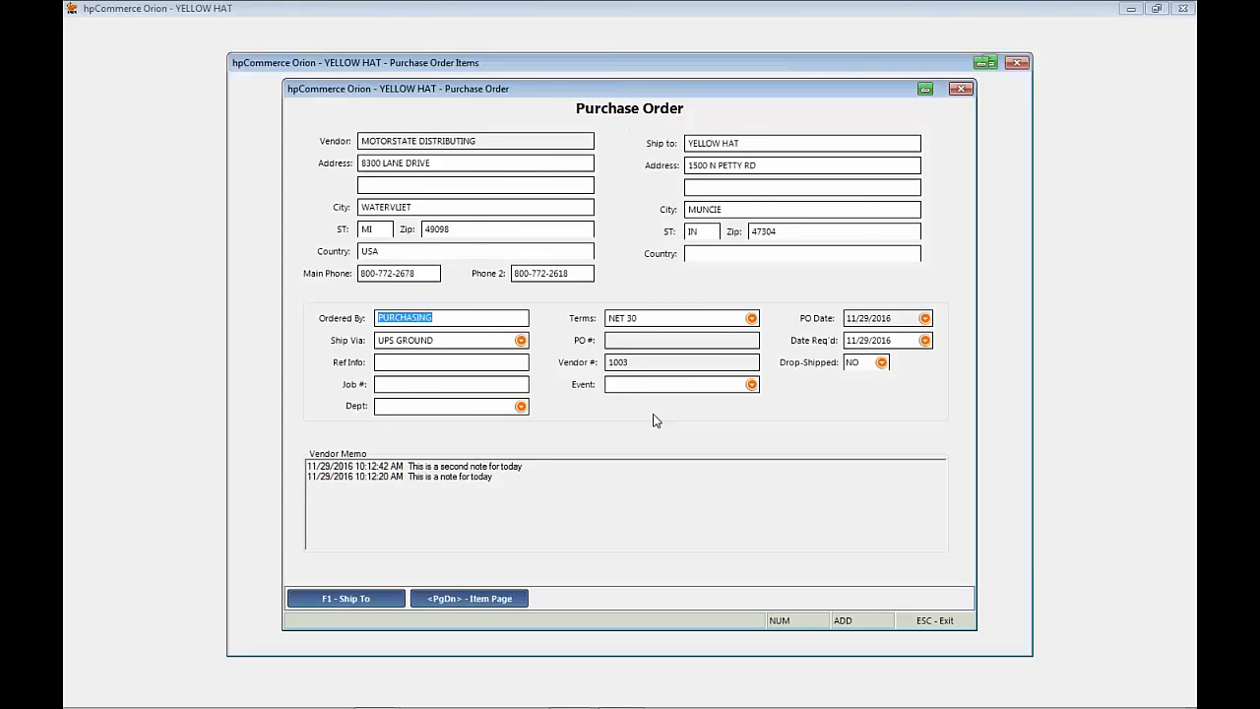
Step: Go to the order's item page, skip manual item entry, and set the Automated Reorder to order to MAX
key("Page_Down")
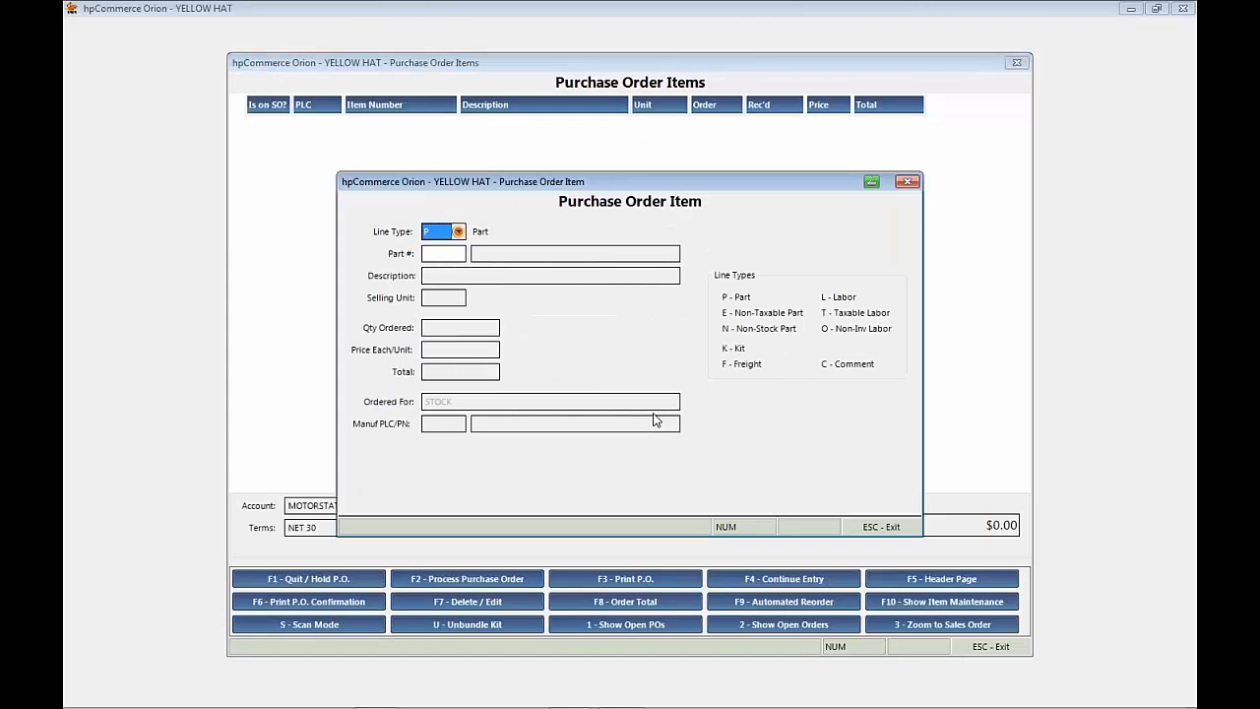
key("Escape")
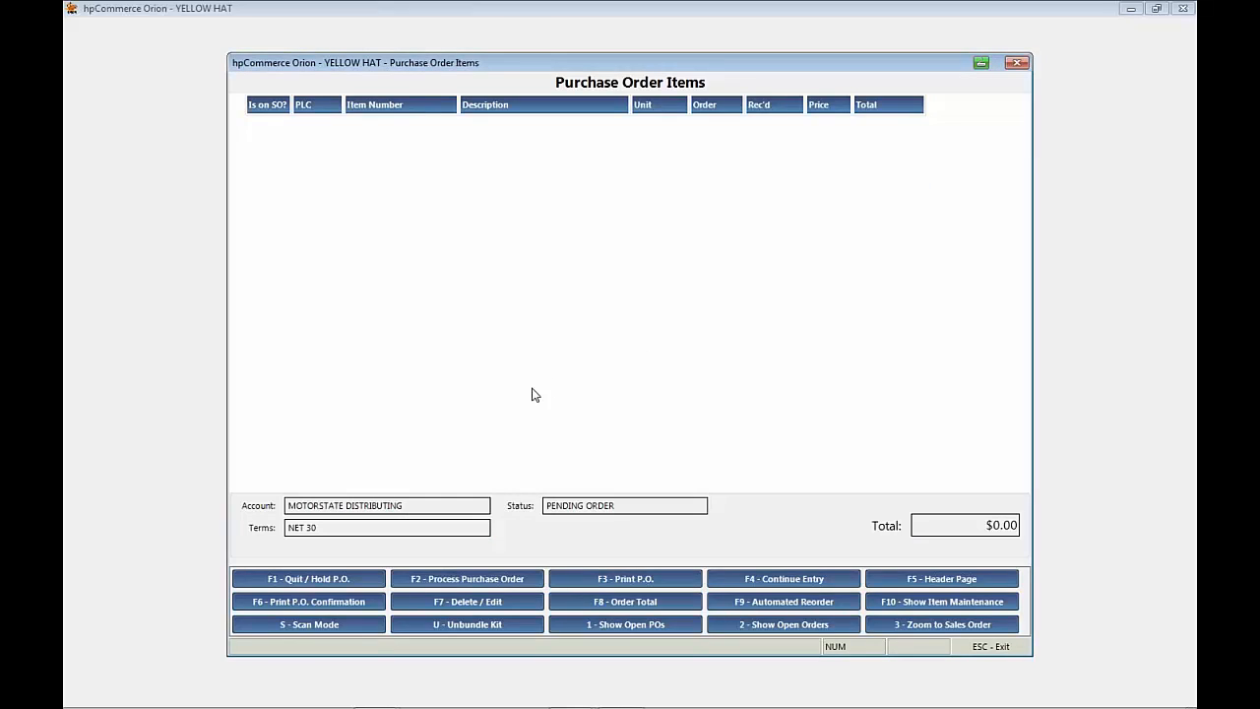
left_click(778, 603)
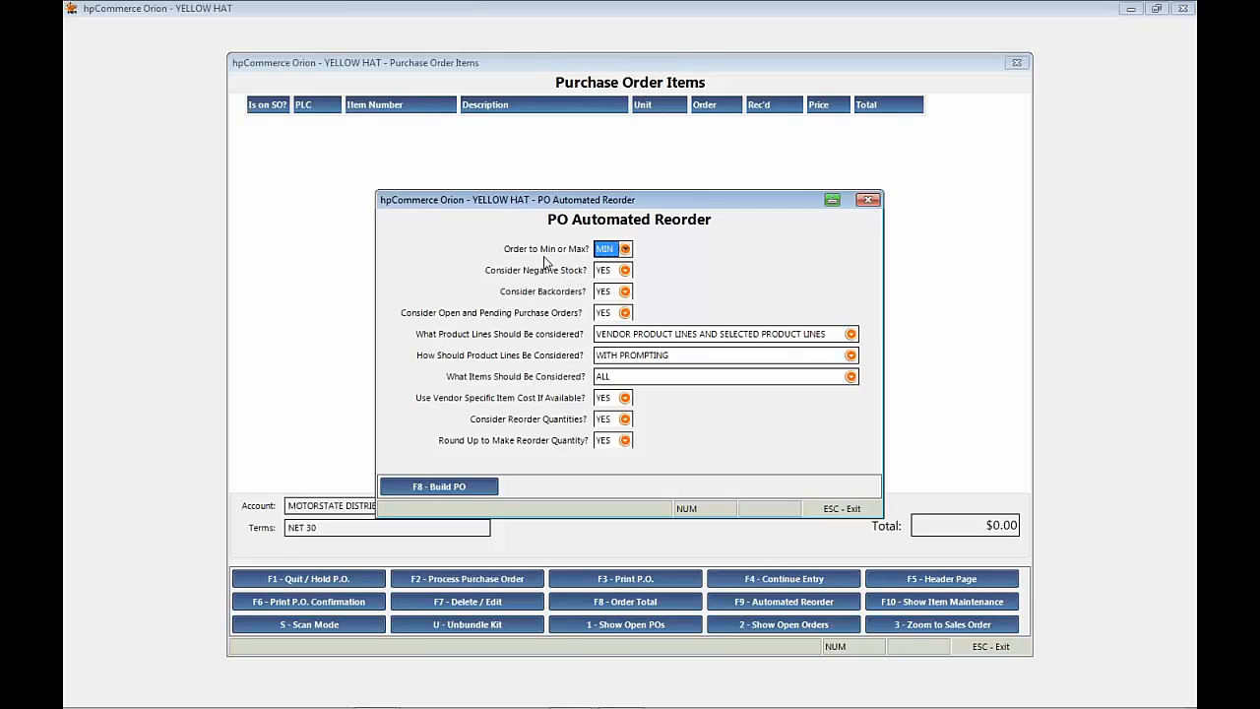
left_click(624, 249)
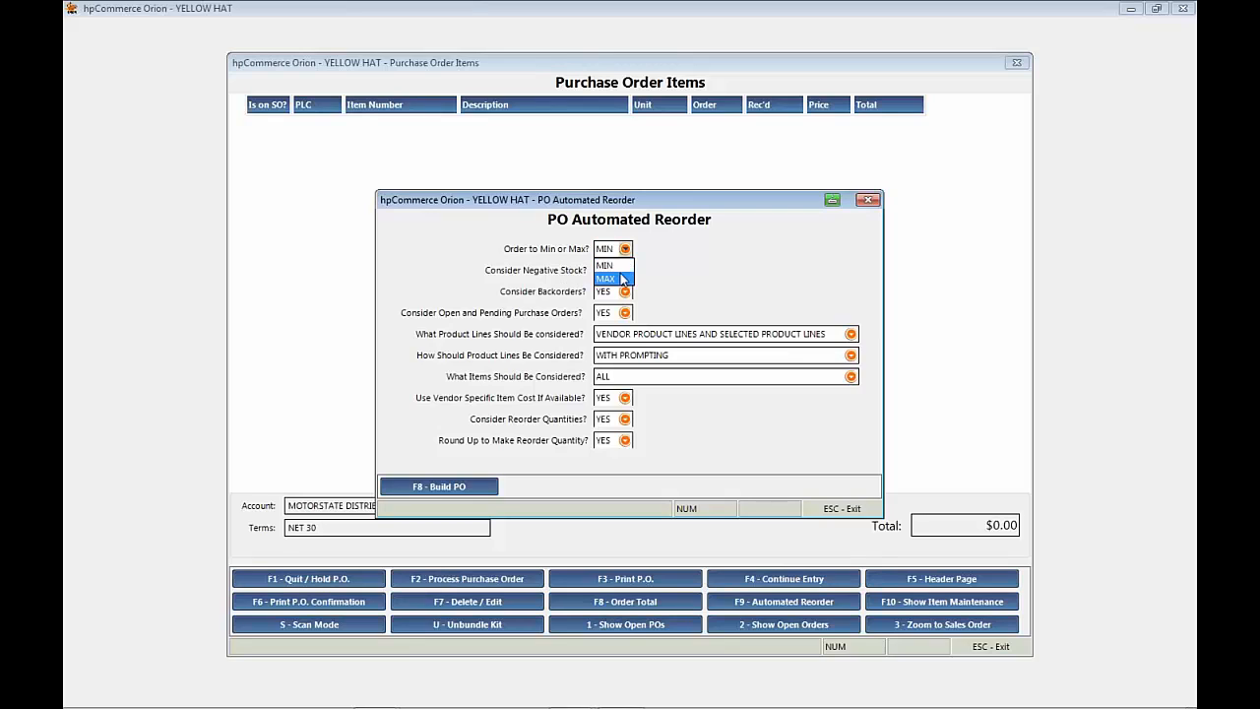
left_click(618, 280)
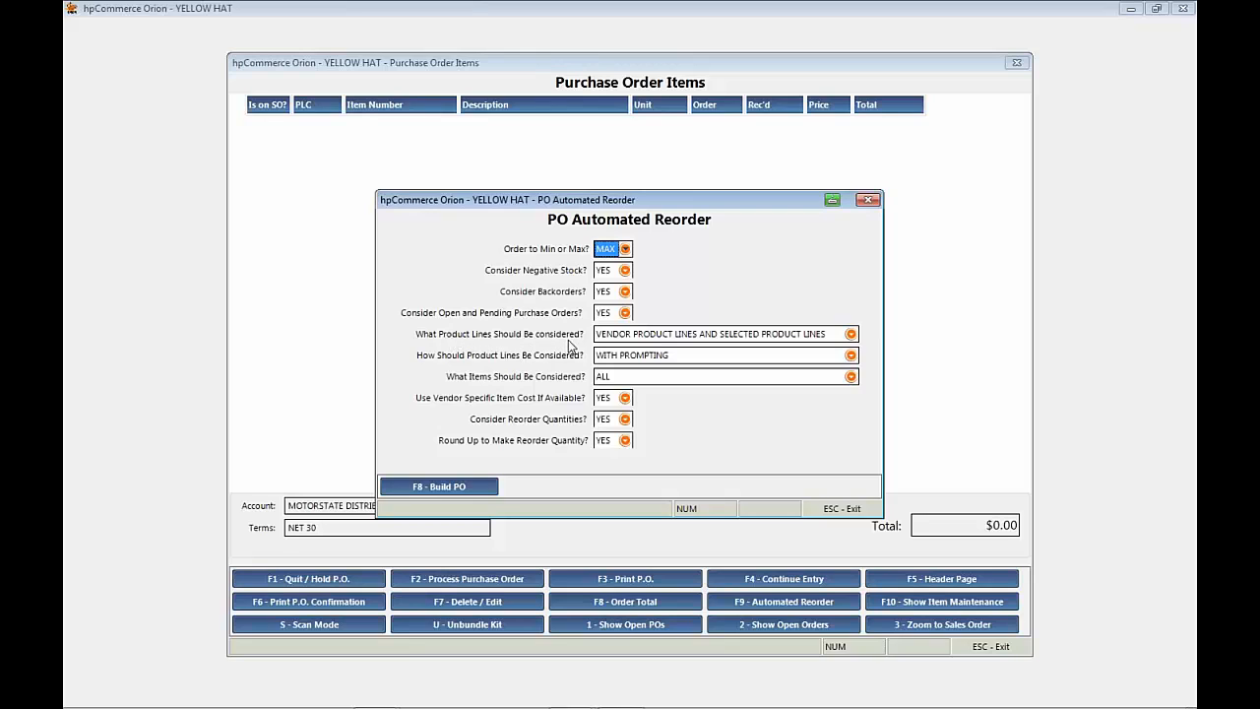
Step: Set the automated reorder to consider ONLY VENDOR PRODUCT LINES, process them SILENTLY, and keep ALL items considered
left_click(850, 334)
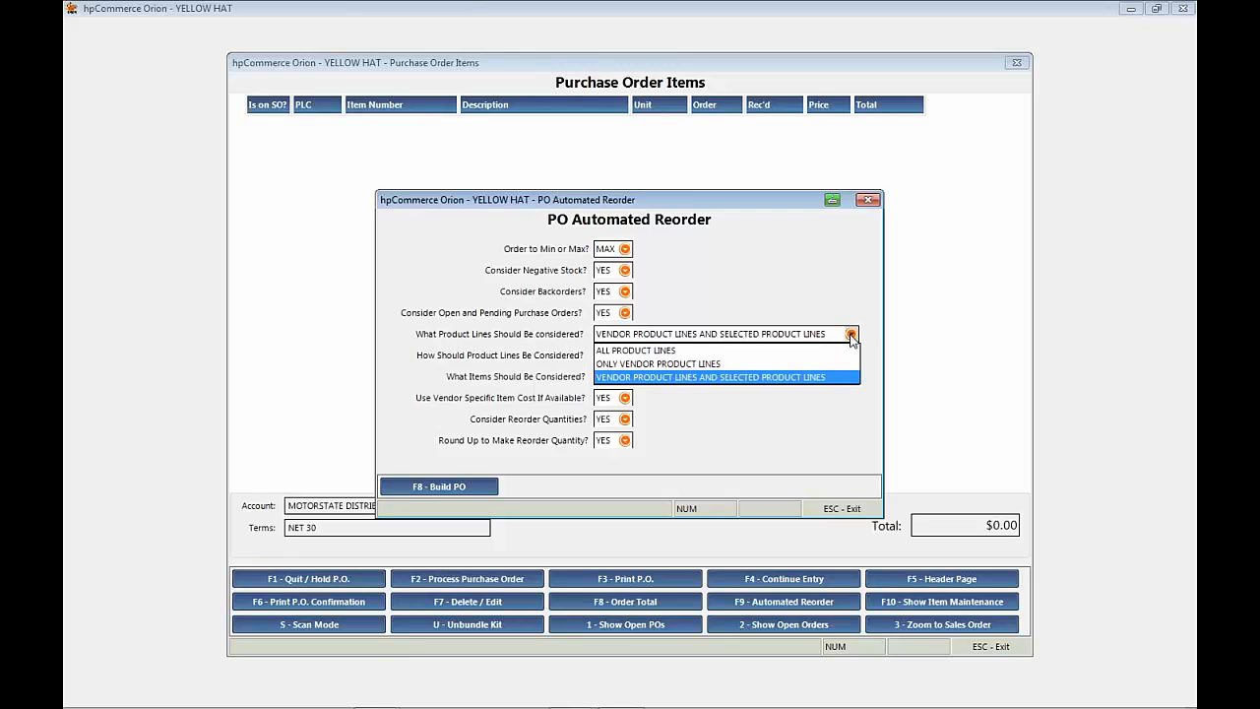
left_click(708, 364)
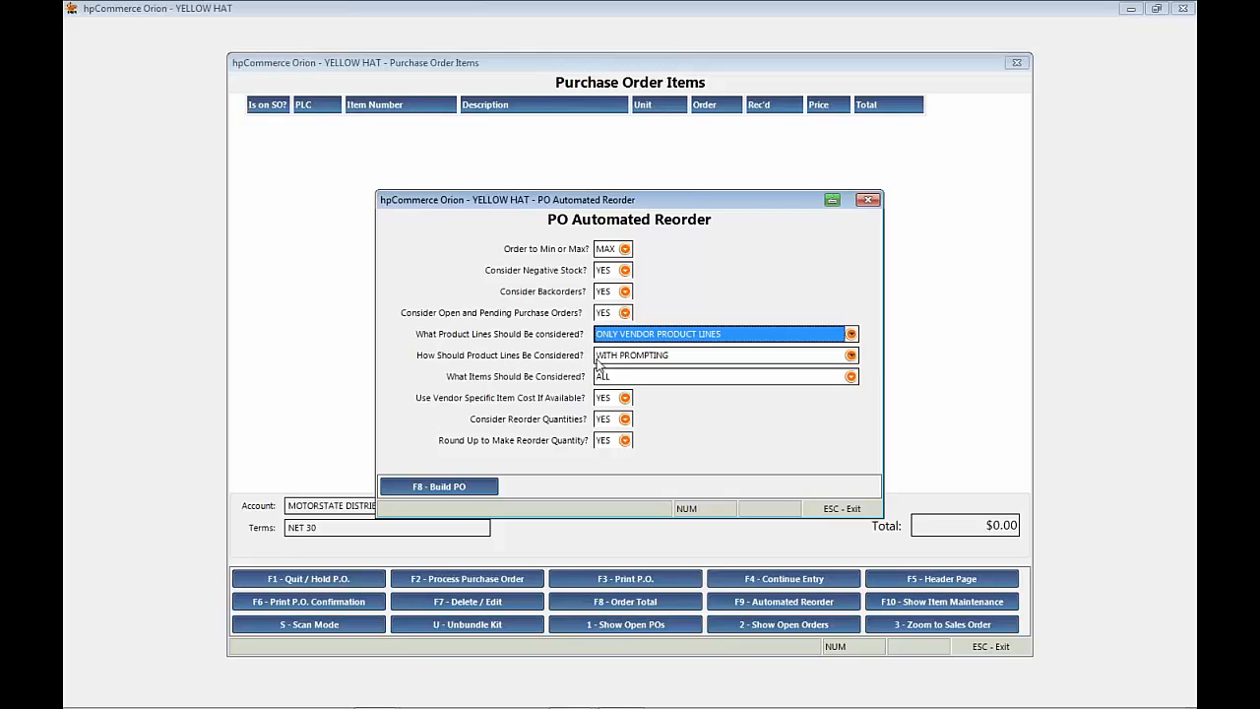
left_click(850, 355)
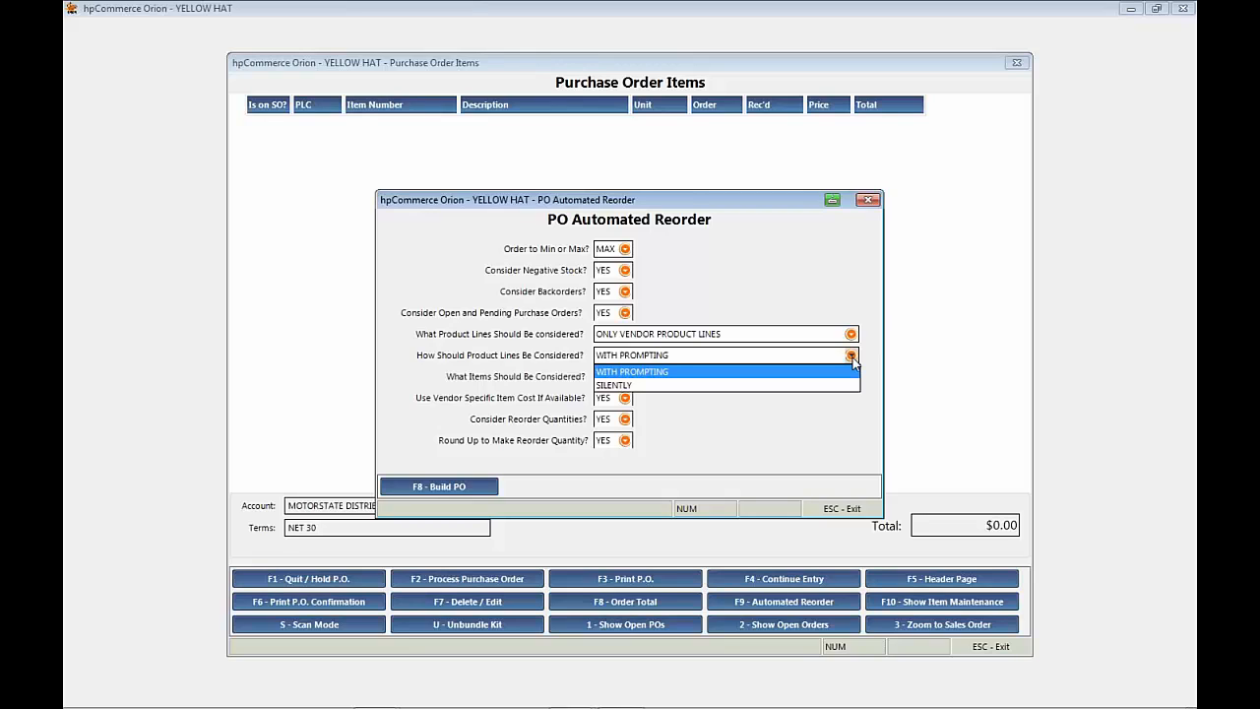
left_click(626, 386)
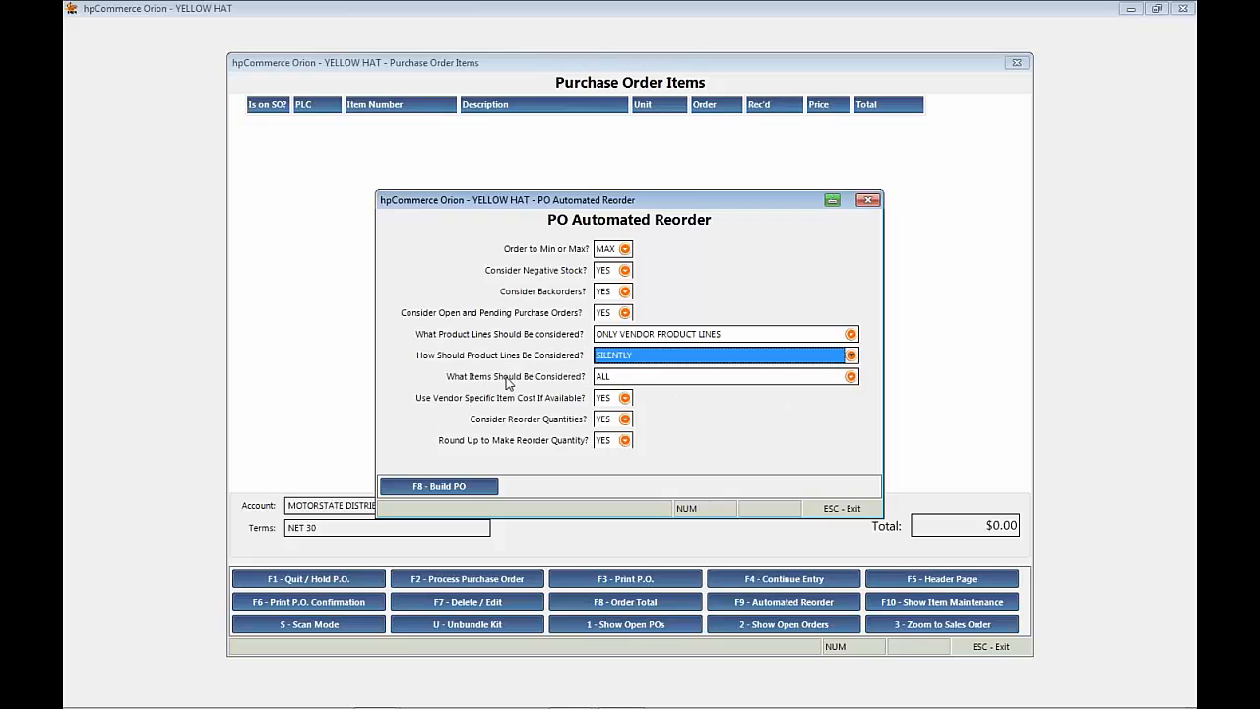
left_click(850, 377)
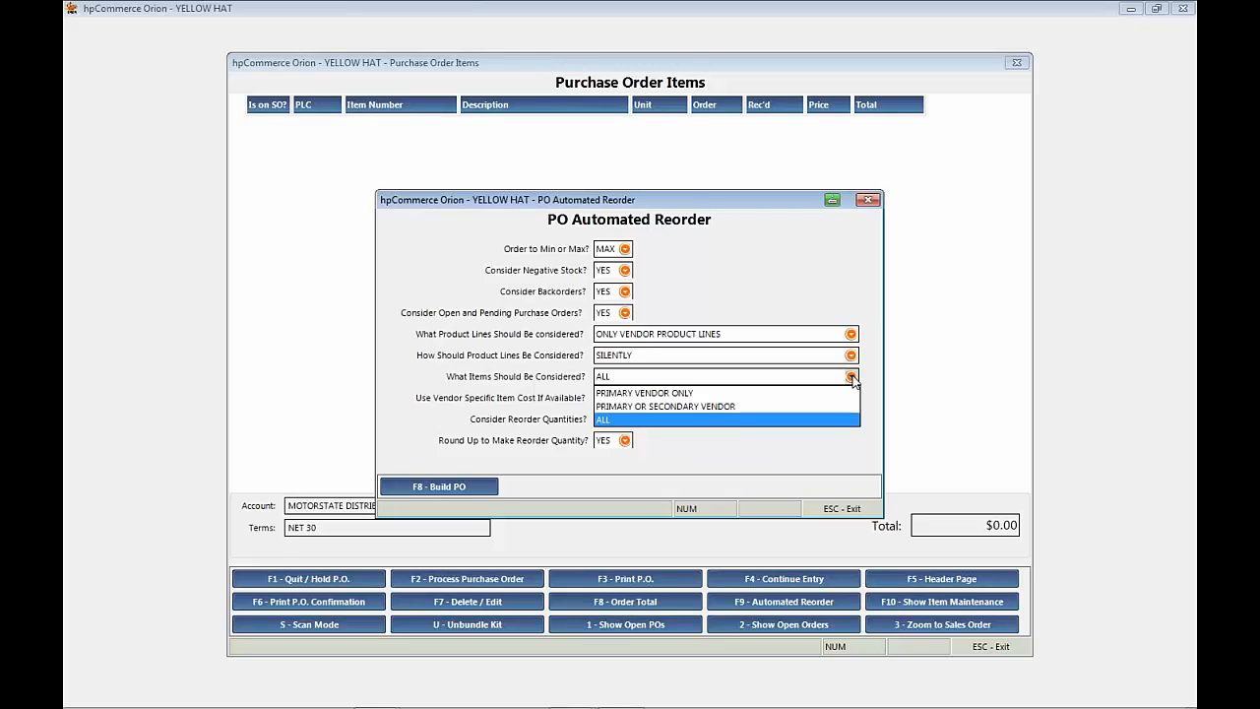
left_click(743, 423)
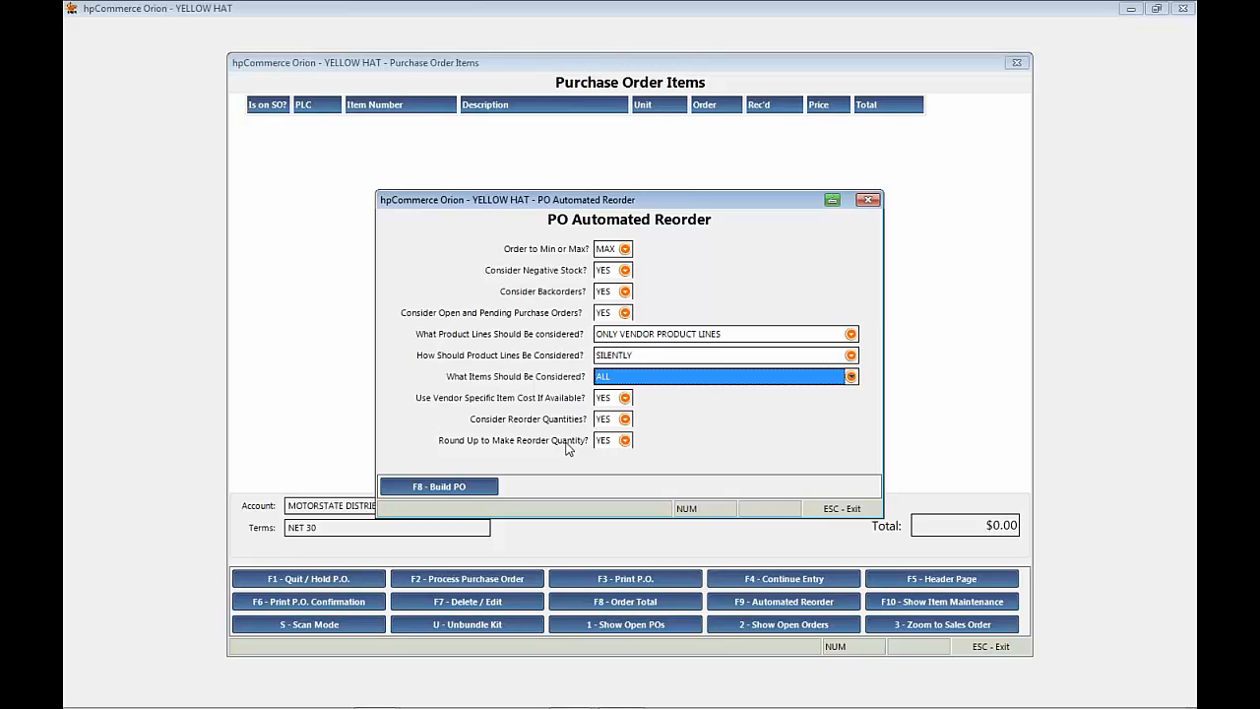
Step: Set Consider Reorder Quantities to NO and build the purchase order from the automated reorder settings
left_click(625, 419)
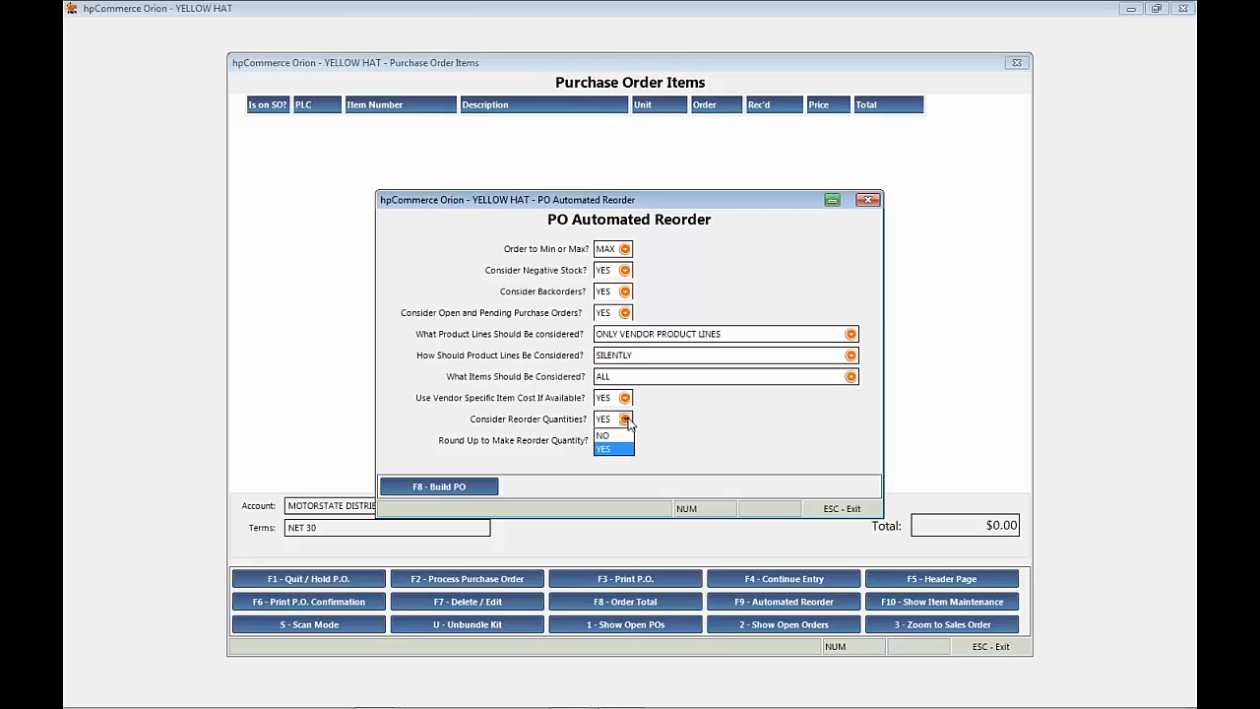
left_click(606, 442)
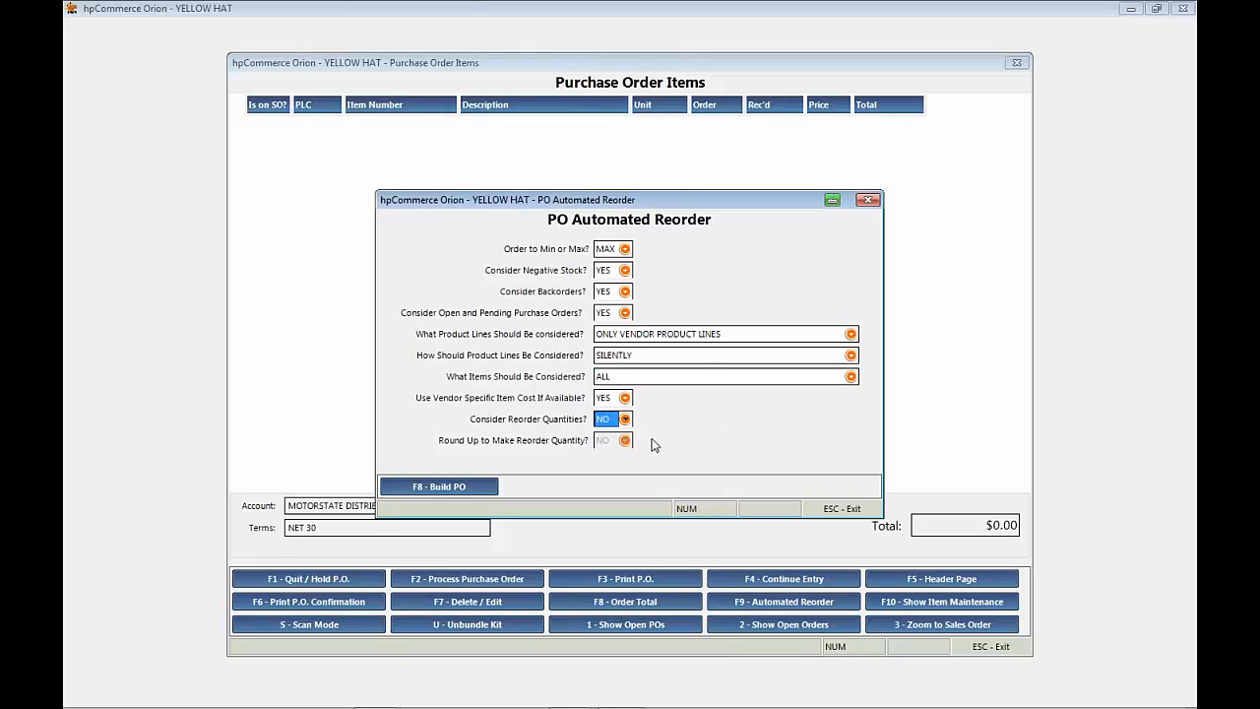
left_click(441, 486)
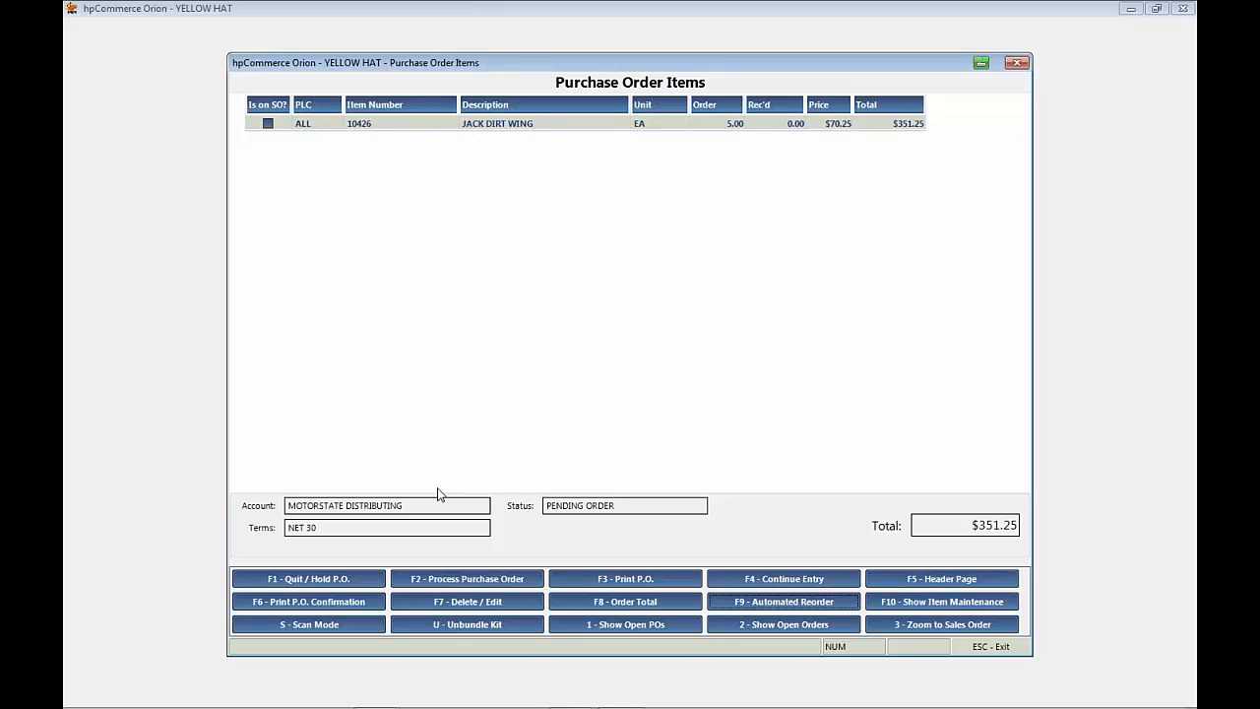
Step: Open and dismiss a blank item entry, and set the JACK DIRT WING line's ordered quantity to 10
left_click(803, 580)
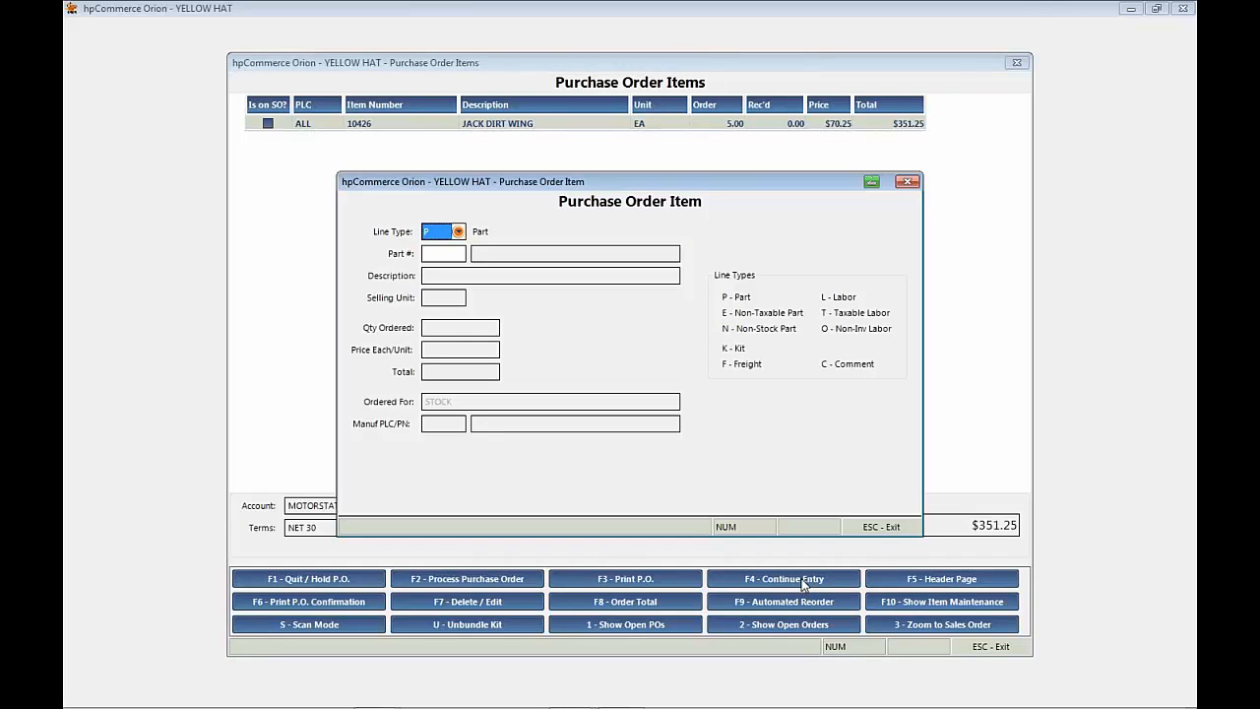
key("Escape")
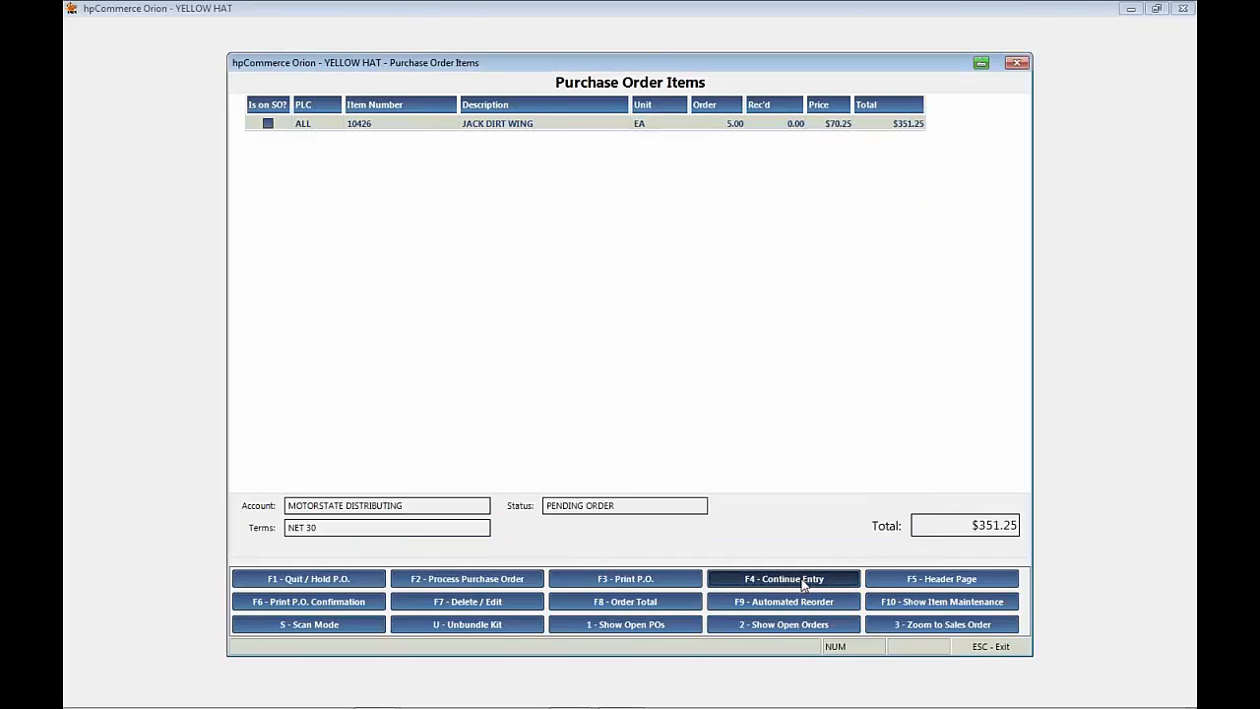
double_click(563, 124)
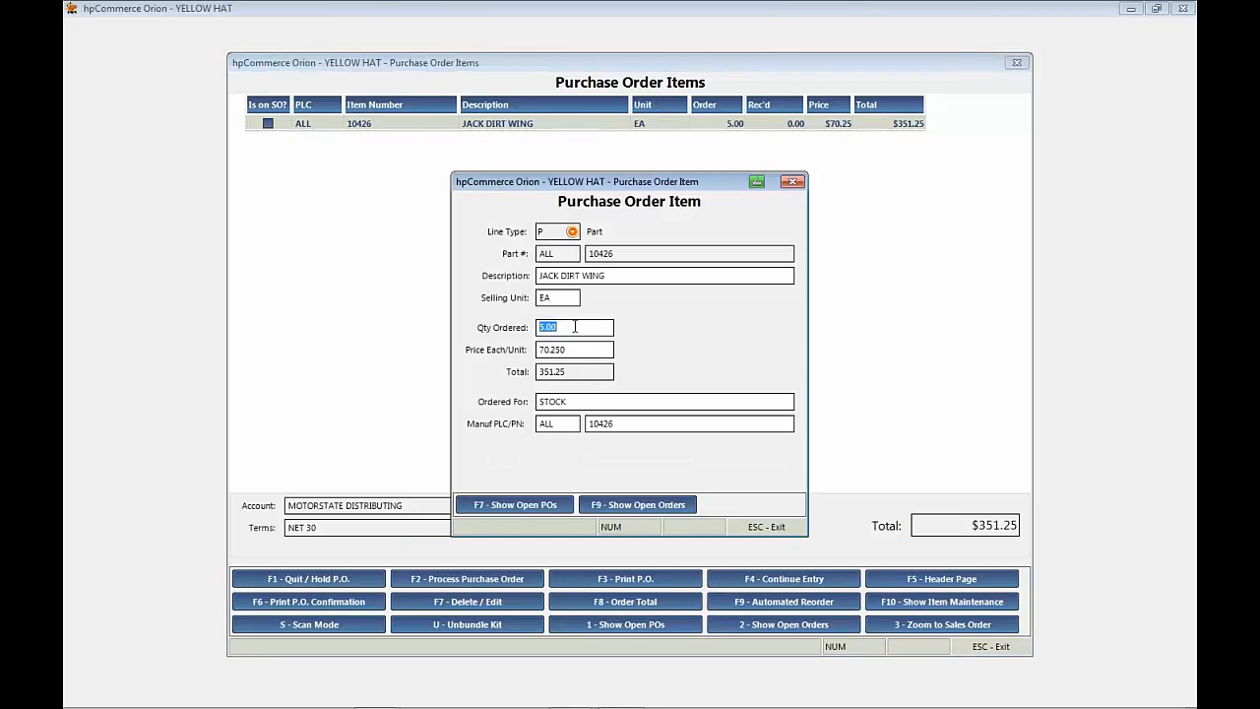
type("10")
key("Return")
key("Return")
key("Return")
key("Return")
key("Return")
key("Return")
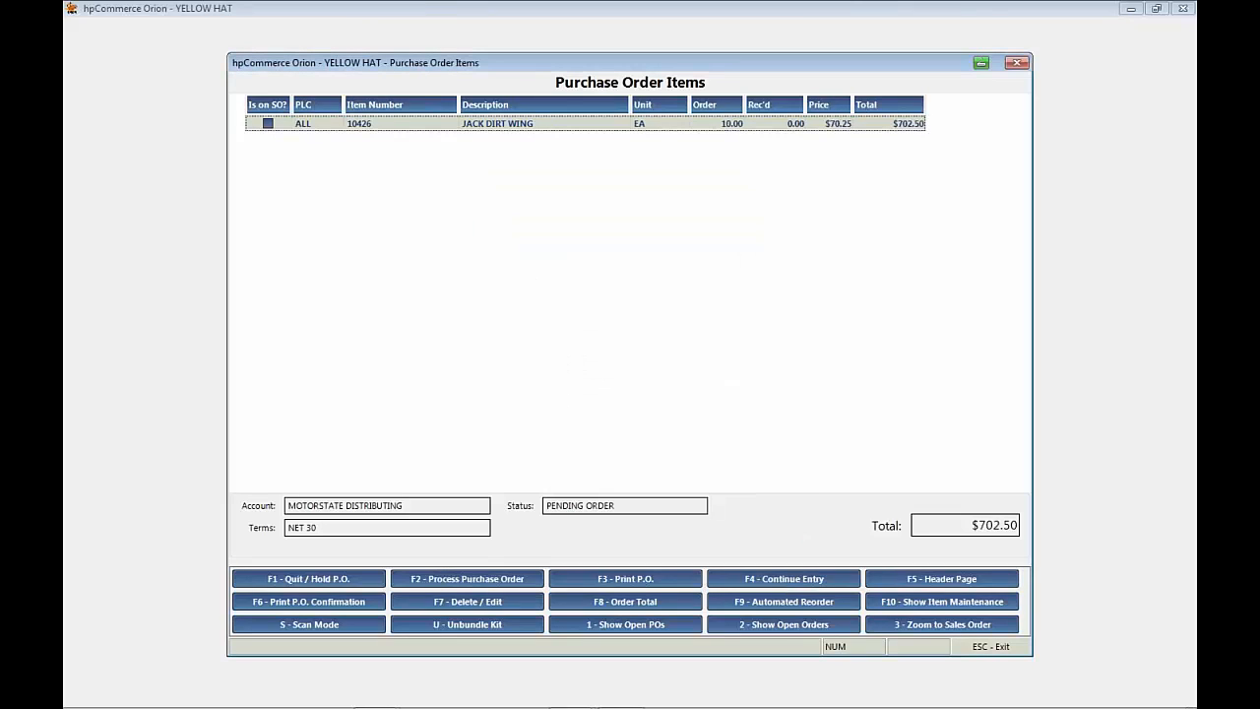